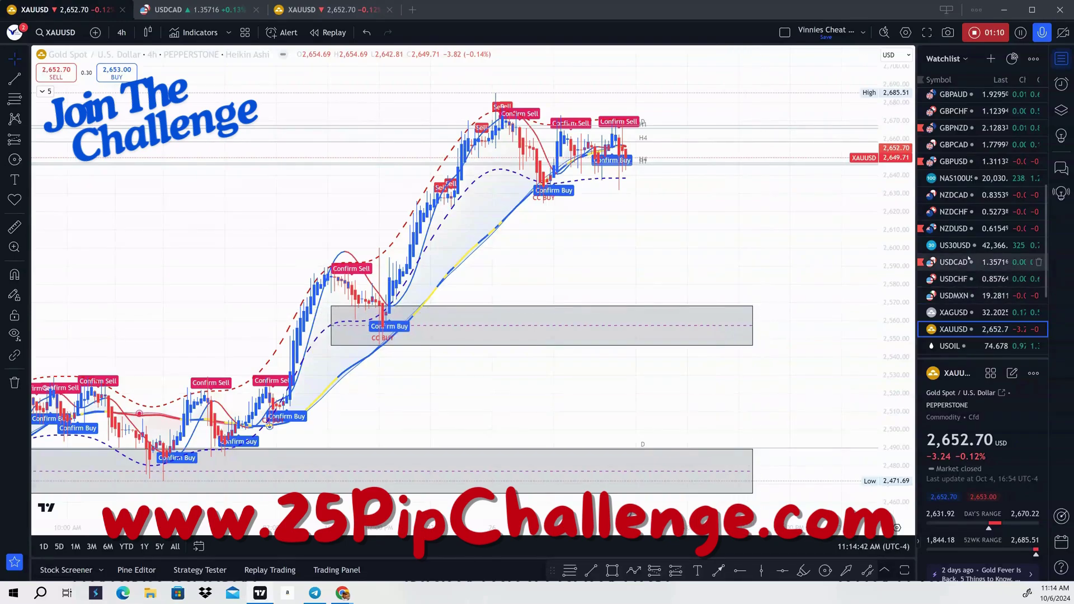
# - Load the NZDUSD 4-hour chart from the watchlist in place of XAUUSD
pyautogui.click(957, 224)
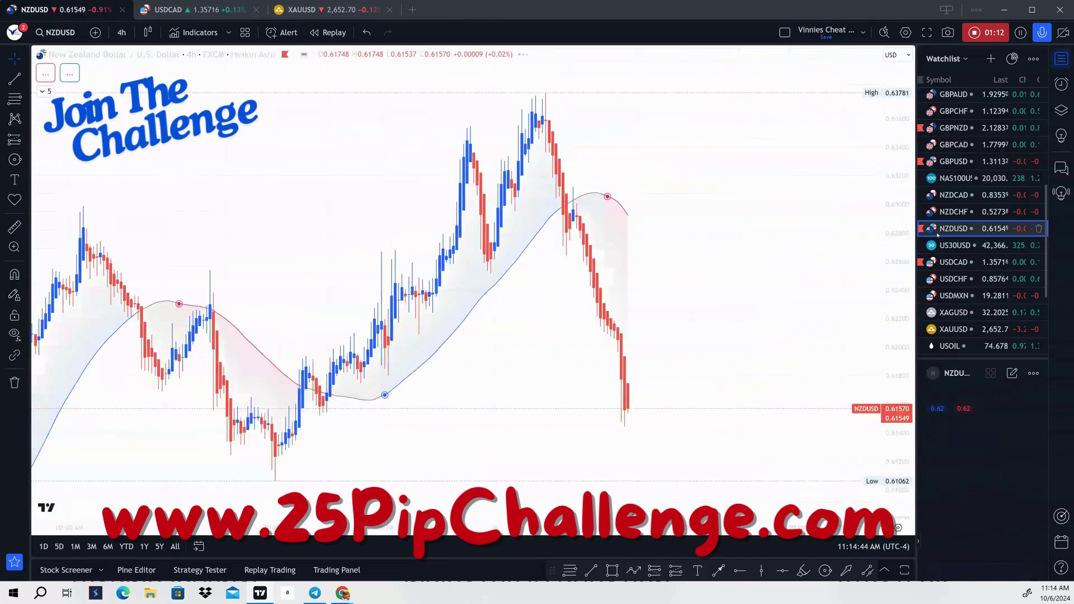
# - Compress the price scale and draw a path from the latest NZDUSD candle up to a pullback peak, then down to an arrowhead
pyautogui.moveTo(907, 247); pyautogui.dragTo(907, 291)
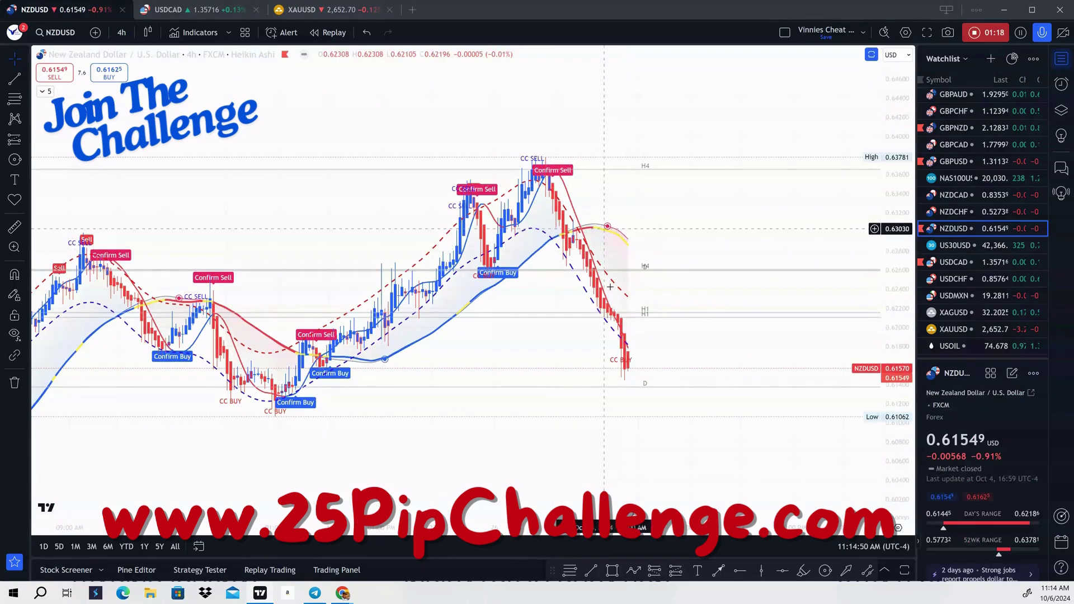
pyautogui.click(634, 570)
pyautogui.click(638, 359)
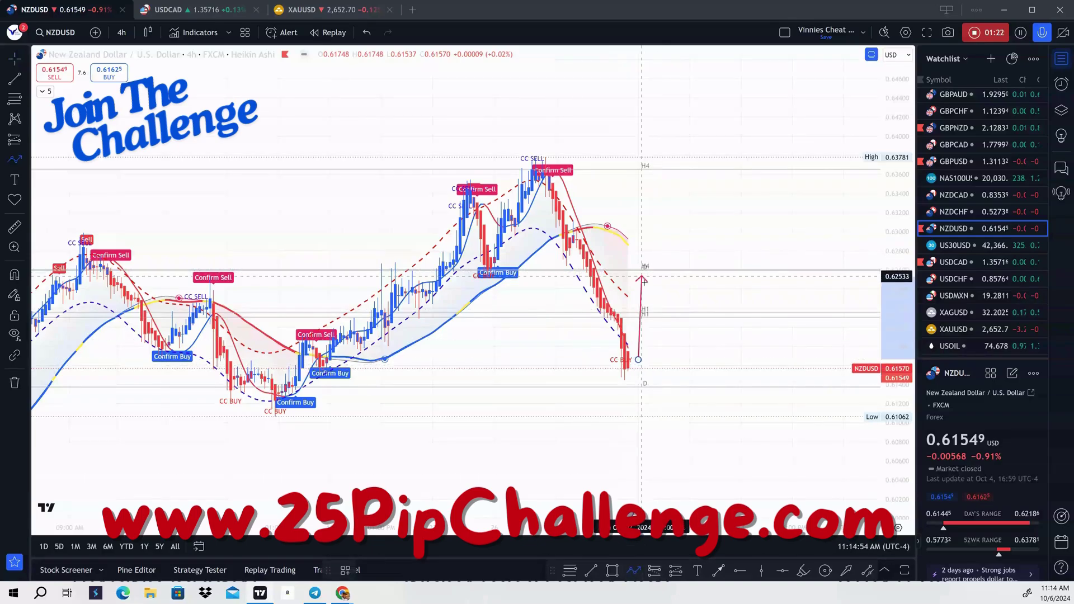
pyautogui.click(644, 283)
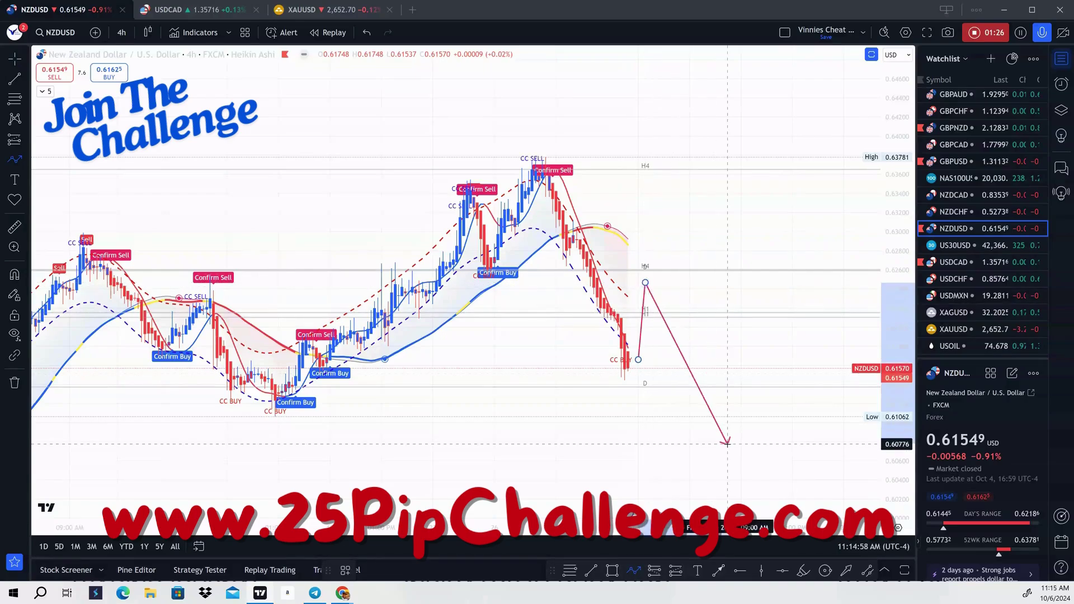
pyautogui.doubleClick(726, 443)
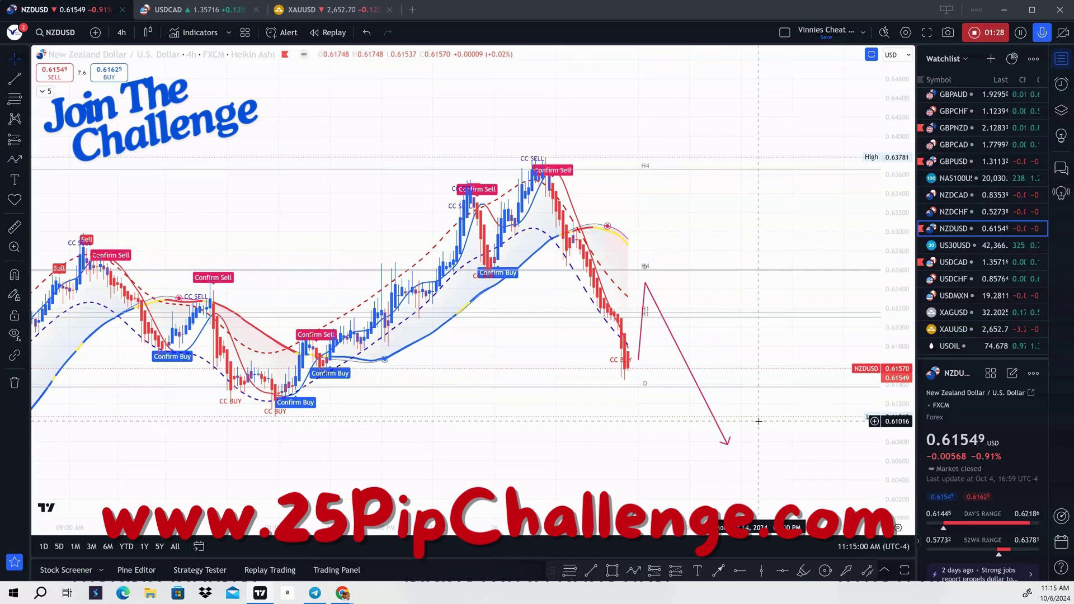
# - Select the finished projection path and switch the chart to NZDCAD
pyautogui.scroll(-1, 893, 323)
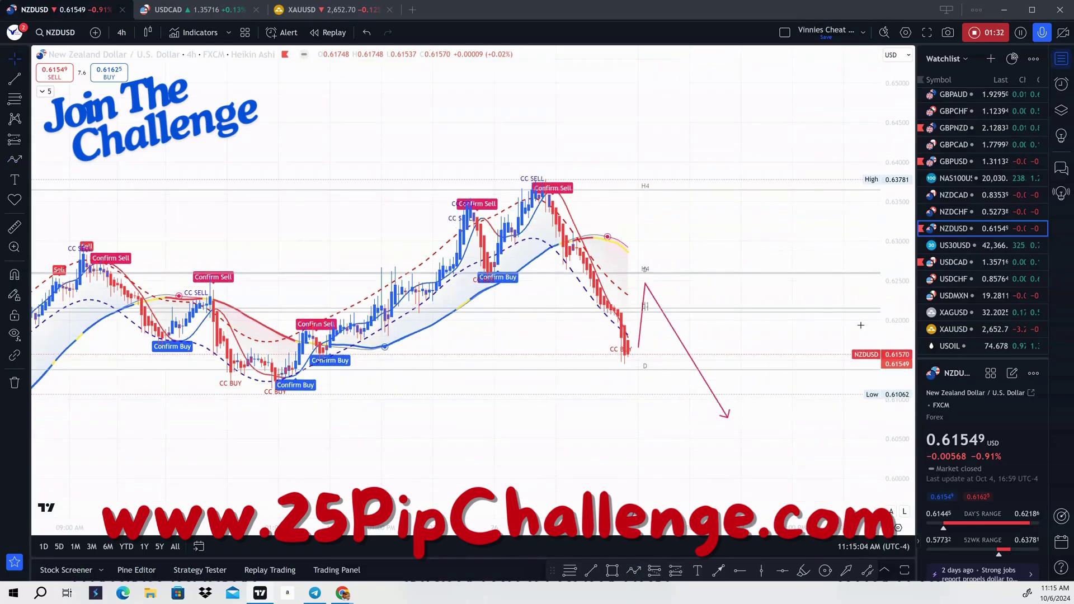
pyautogui.click(651, 284)
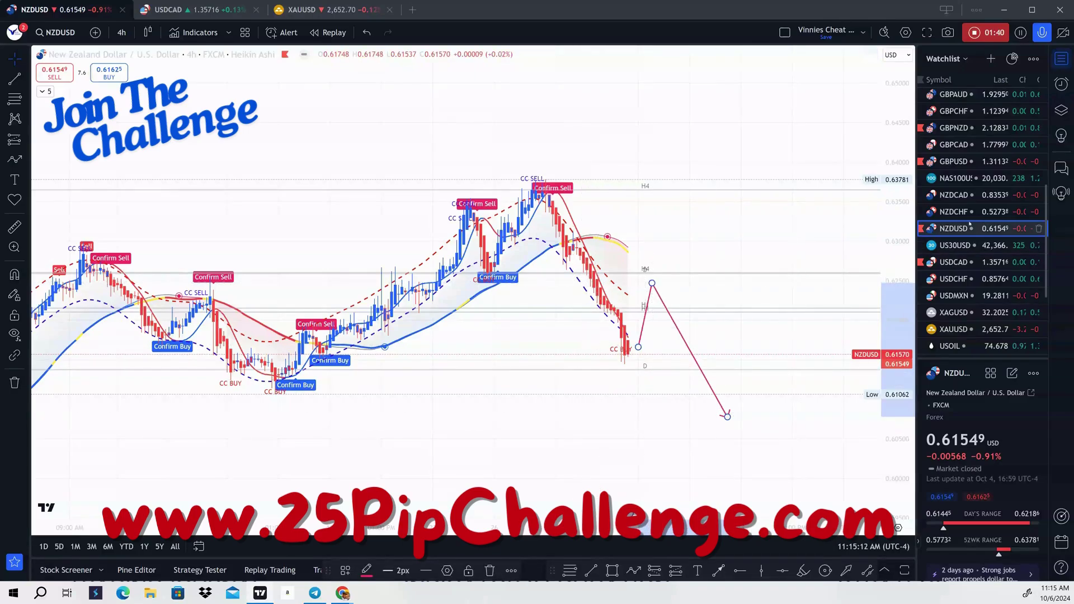
pyautogui.click(954, 196)
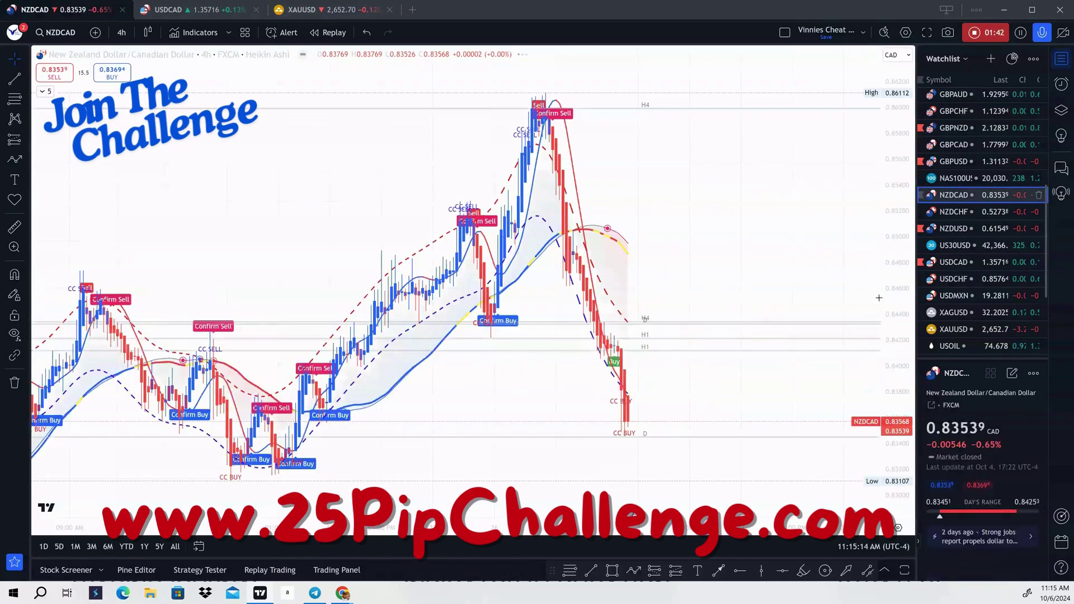
# - Compress the price scale and draw a rise-then-drop path from the latest NZDCAD candle
pyautogui.moveTo(902, 265); pyautogui.dragTo(902, 305)
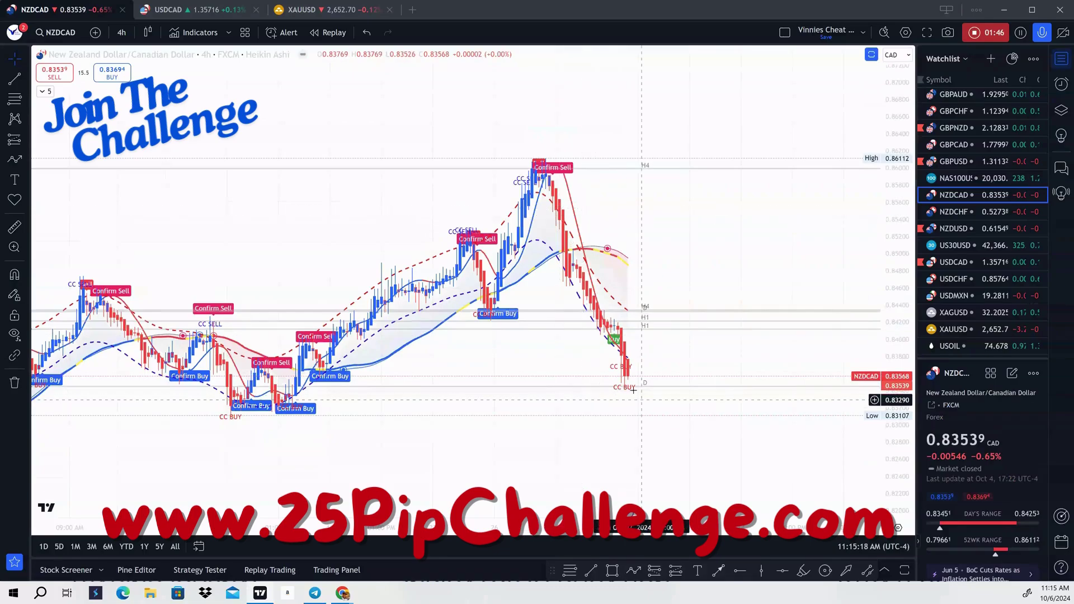
pyautogui.click(634, 570)
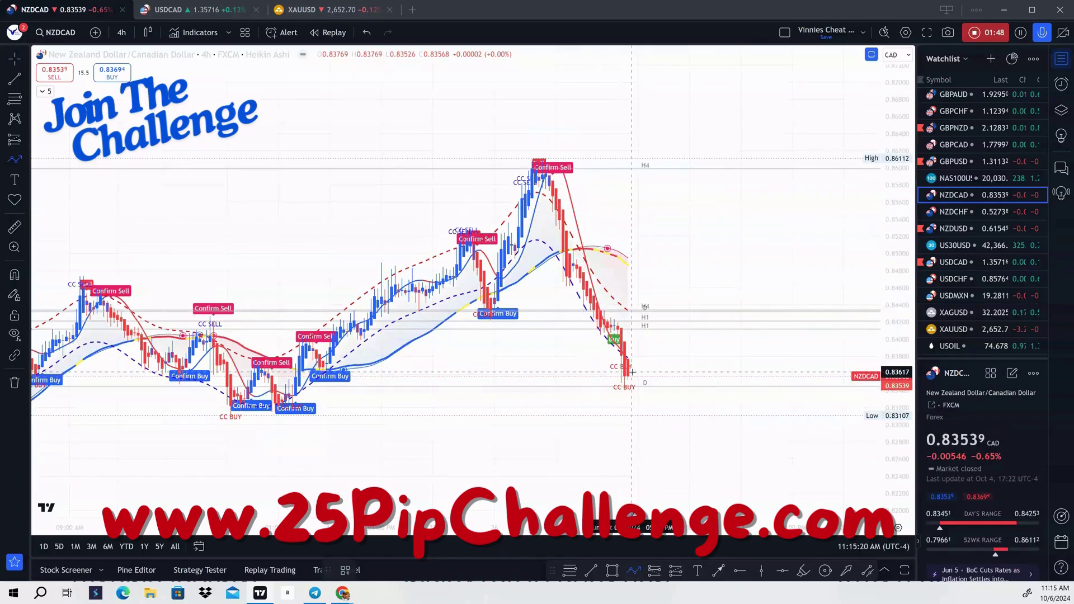
pyautogui.click(631, 371)
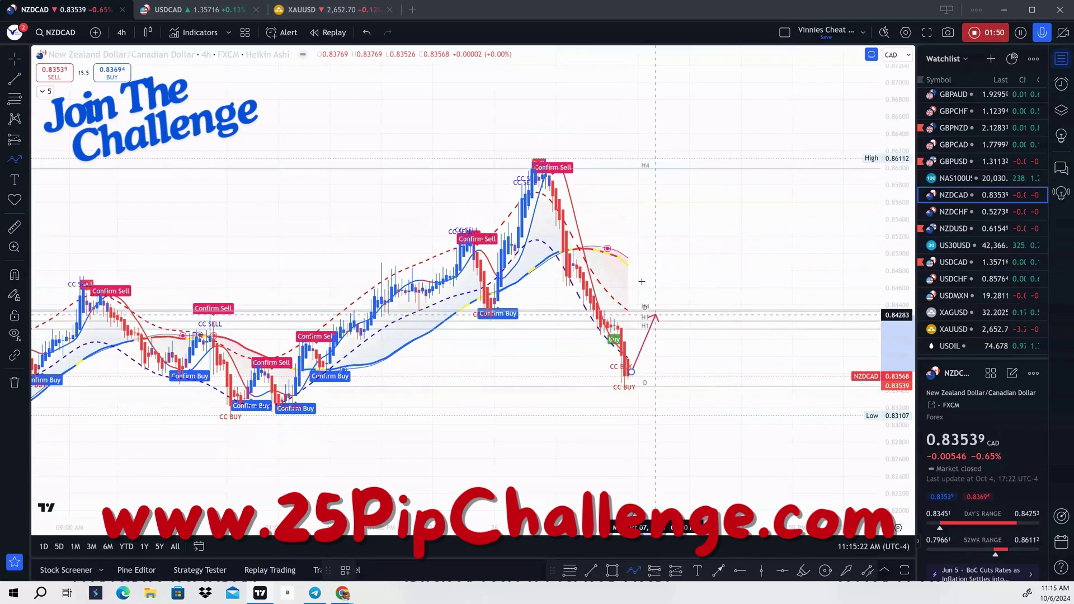
pyautogui.click(651, 315)
pyautogui.doubleClick(702, 428)
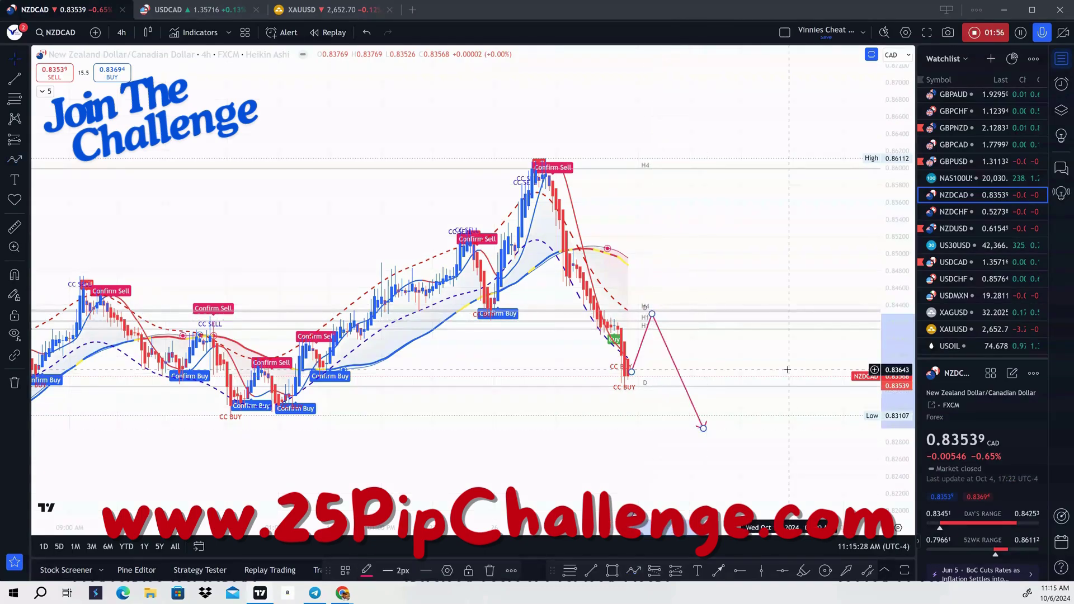
# - Deselect the path and load the GBPUSD chart from the watchlist
pyautogui.click(787, 370)
pyautogui.scroll(2, 983, 242)
pyautogui.click(957, 217)
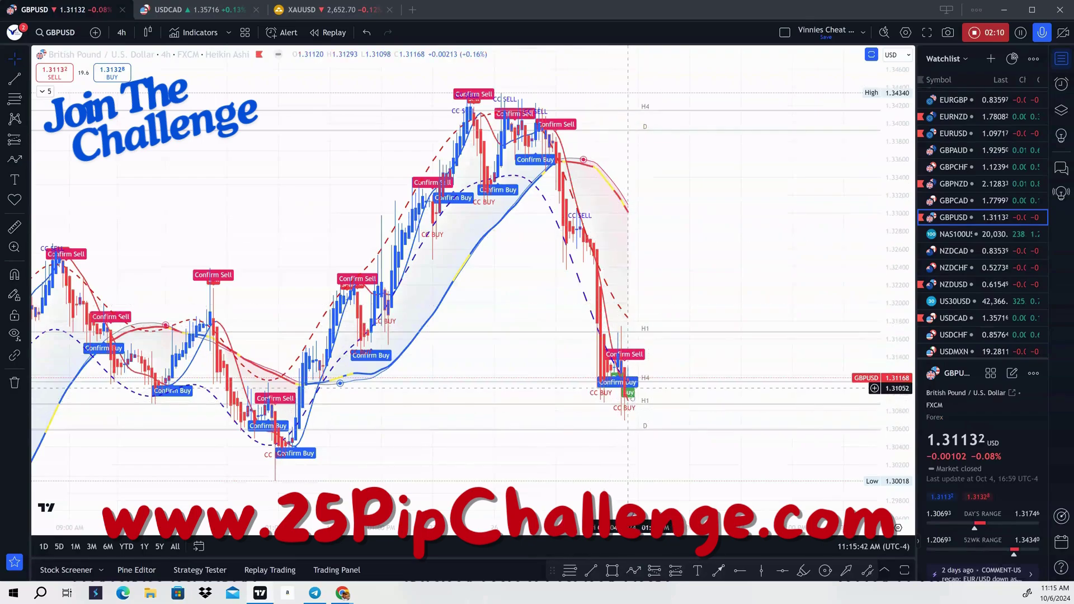
# - Draw a GBPUSD path peaking near 1.32 then dropping, nudge its peak, and switch to EURUSD
pyautogui.click(634, 568)
pyautogui.click(638, 392)
pyautogui.click(659, 290)
pyautogui.doubleClick(736, 460)
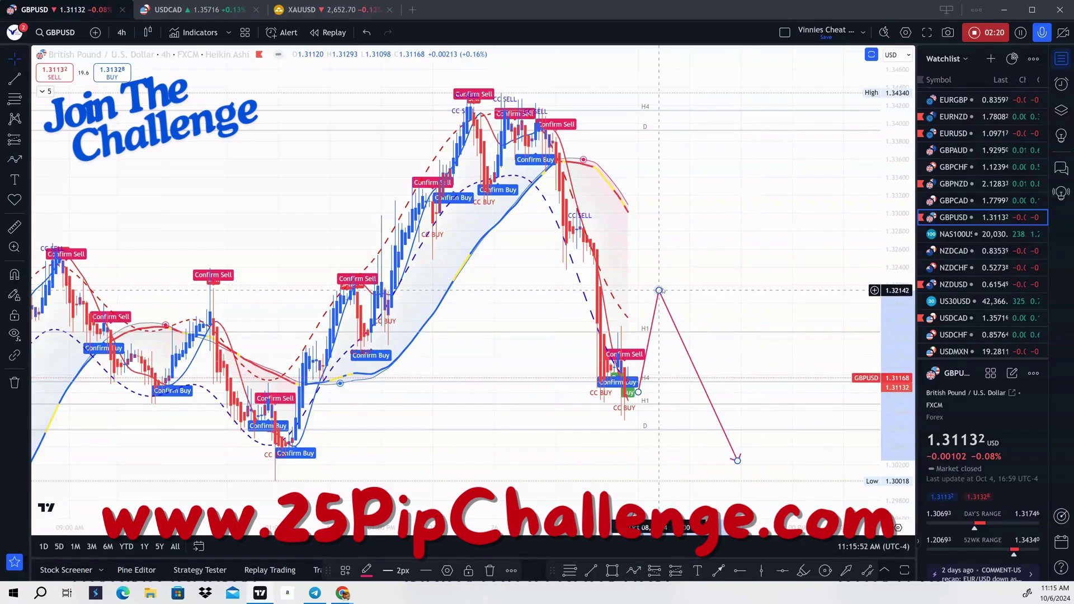
pyautogui.moveTo(659, 290); pyautogui.dragTo(662, 288)
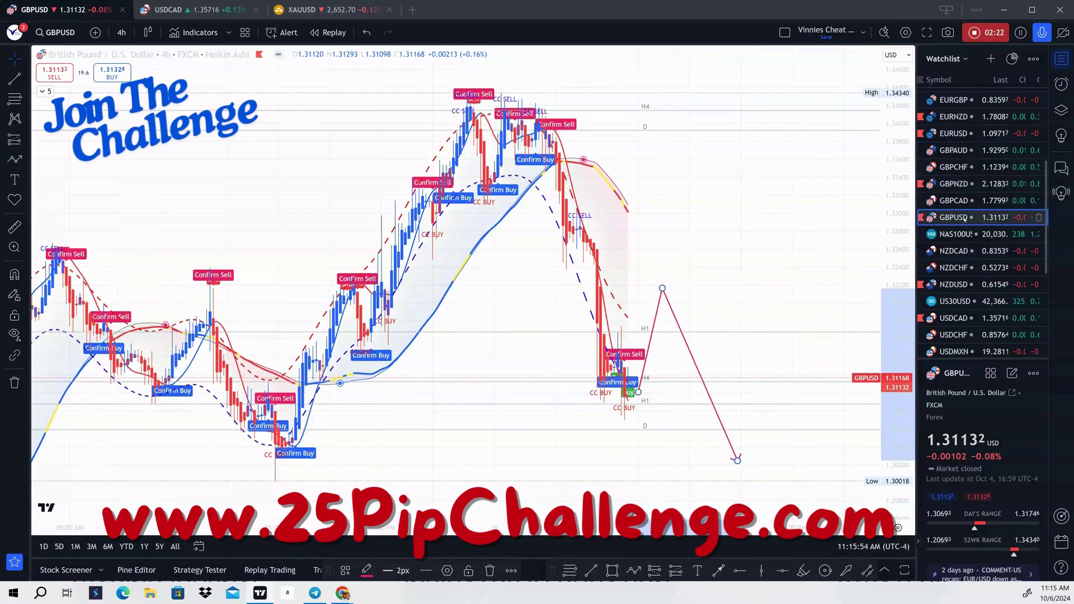
pyautogui.click(961, 134)
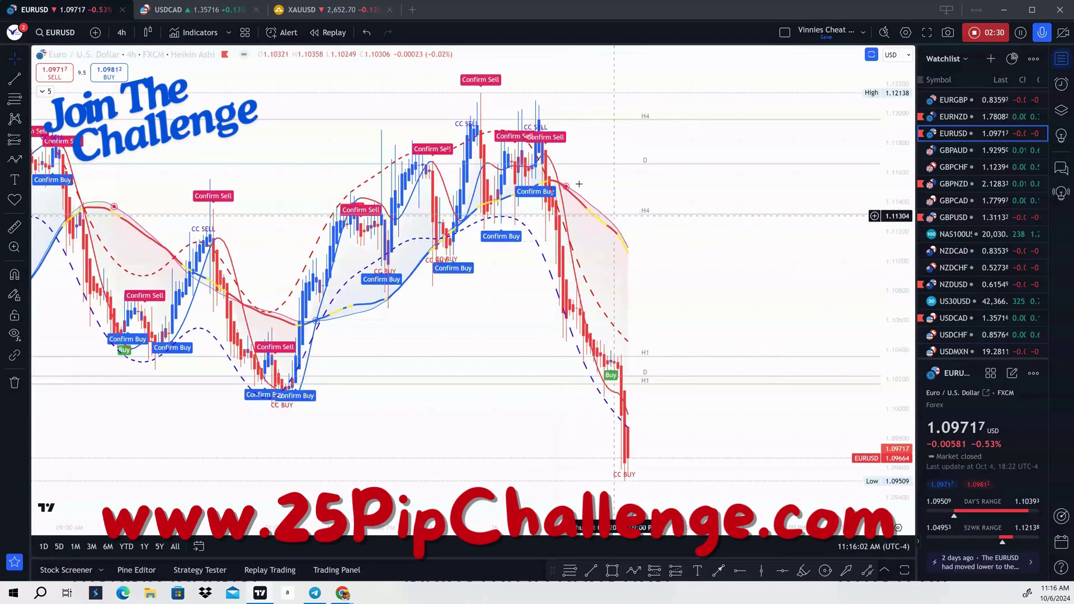
# - Draw a EURUSD path from the latest candle up to 1.10562, then down to the lower right
pyautogui.click(633, 570)
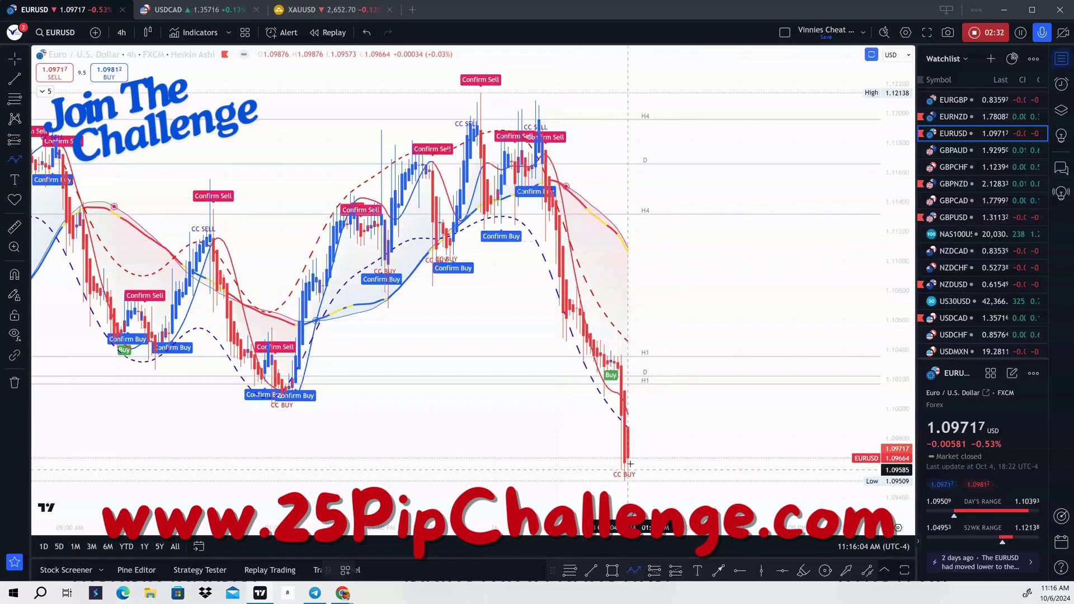
pyautogui.moveTo(631, 462); pyautogui.dragTo(643, 417)
pyautogui.moveTo(671, 333); pyautogui.dragTo(672, 326)
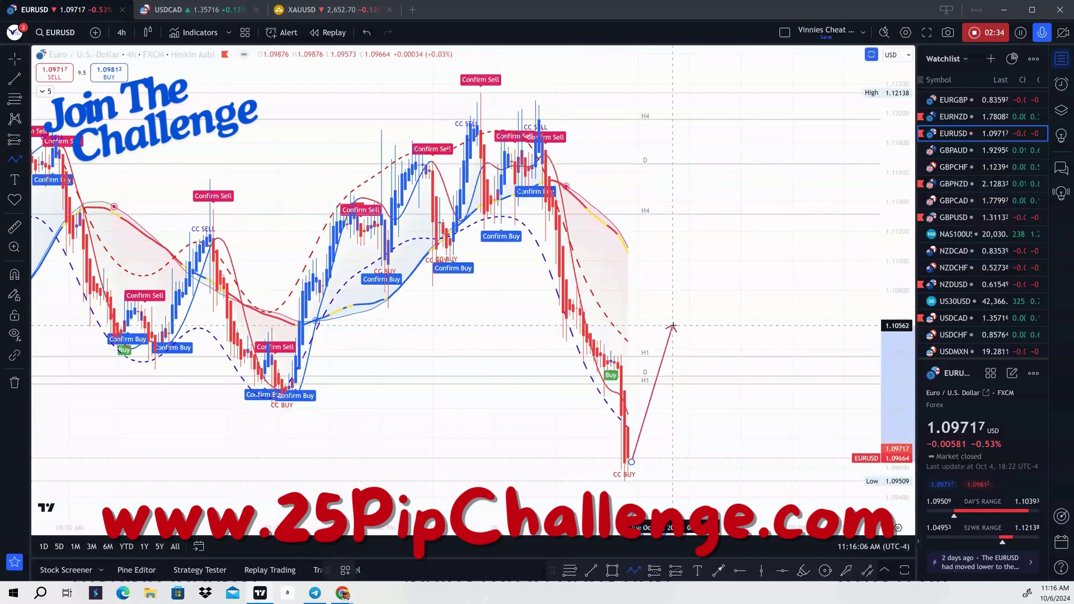
pyautogui.click(672, 326)
pyautogui.doubleClick(741, 449)
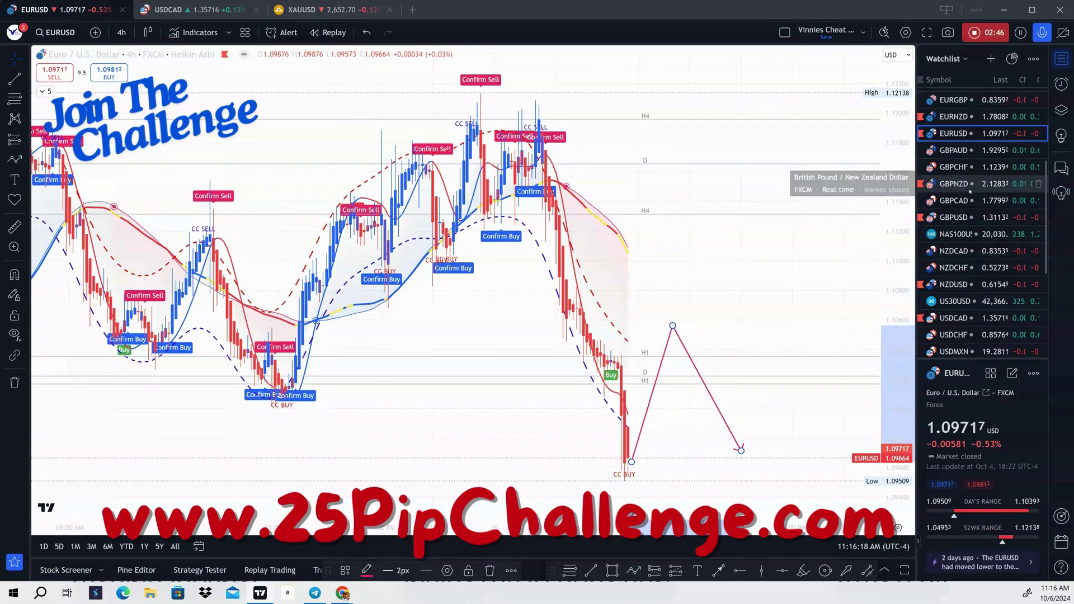
# - Scroll the watchlist and load the AUDUSD chart
pyautogui.scroll(2, 970, 193)
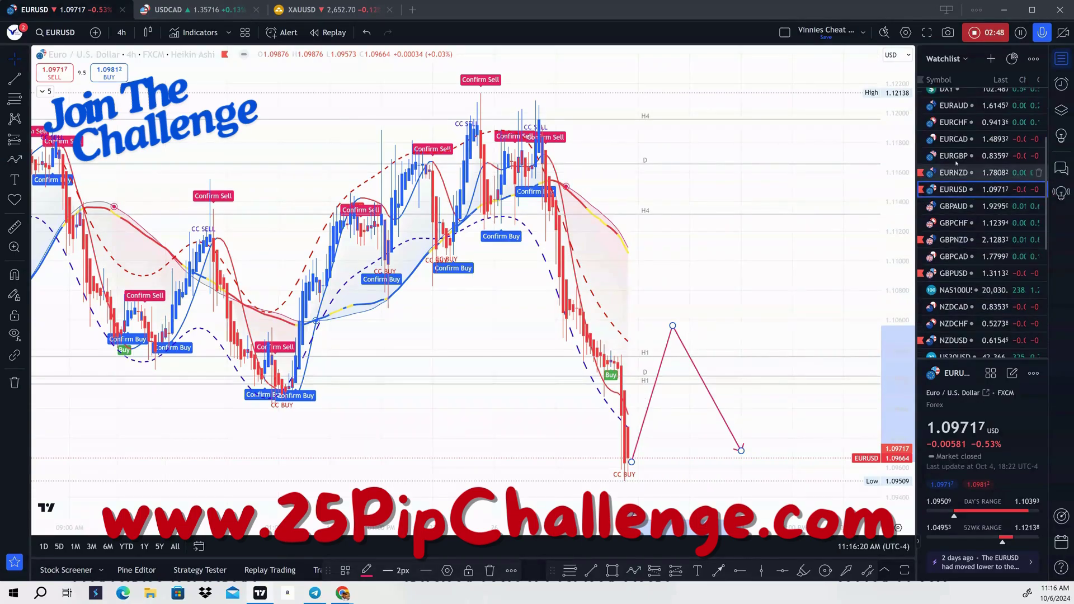
pyautogui.scroll(2, 957, 134)
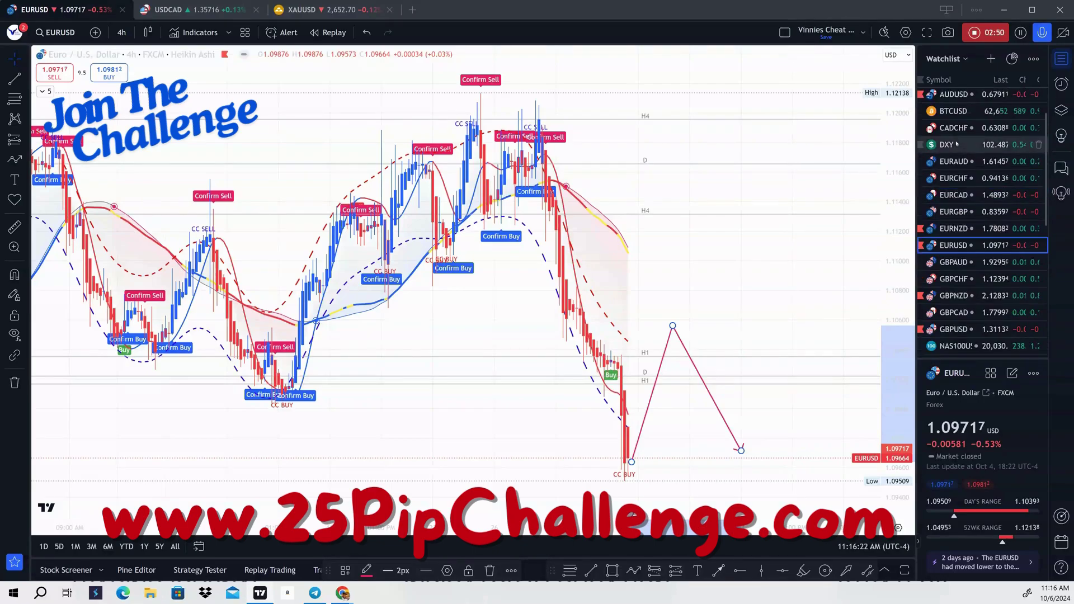
pyautogui.click(954, 94)
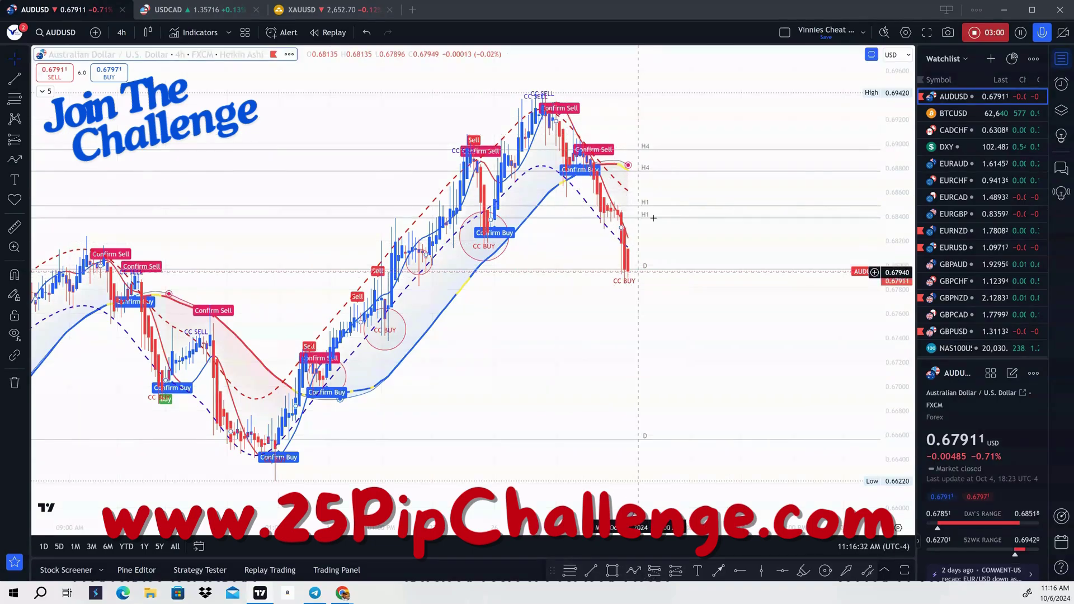
# - Draw an AUDUSD path from the latest candle up near 0.6854, then down toward 0.6700
pyautogui.hotkey('alt', 'p')
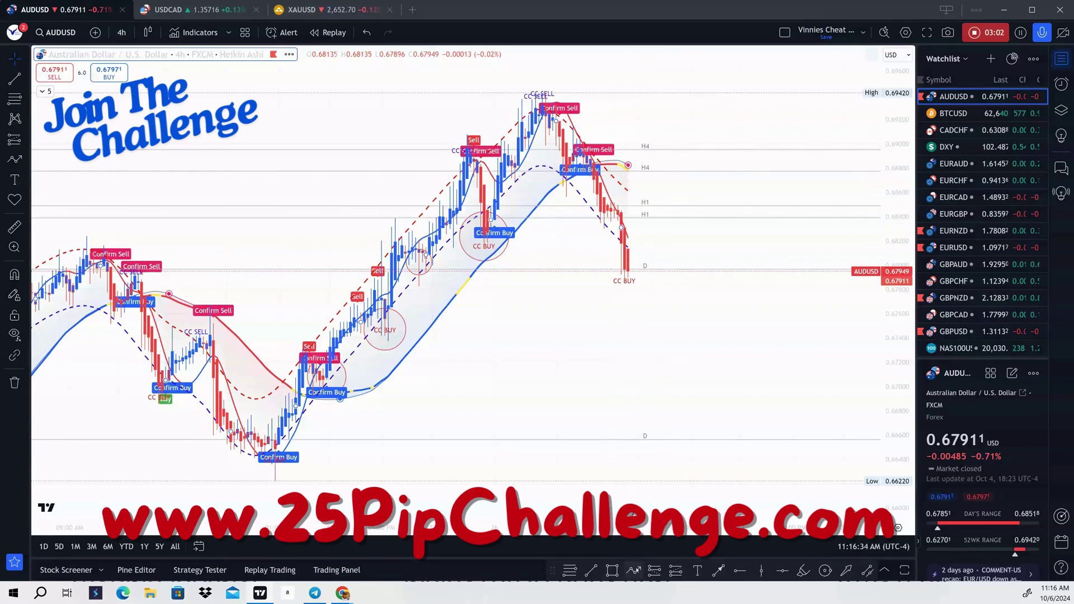
pyautogui.click(635, 264)
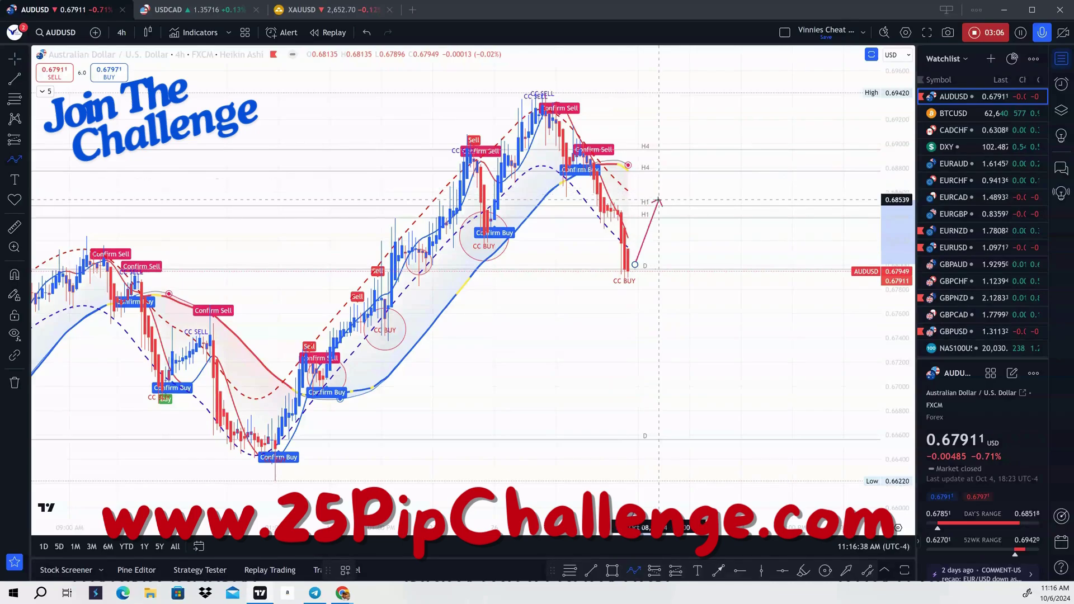
pyautogui.click(658, 201)
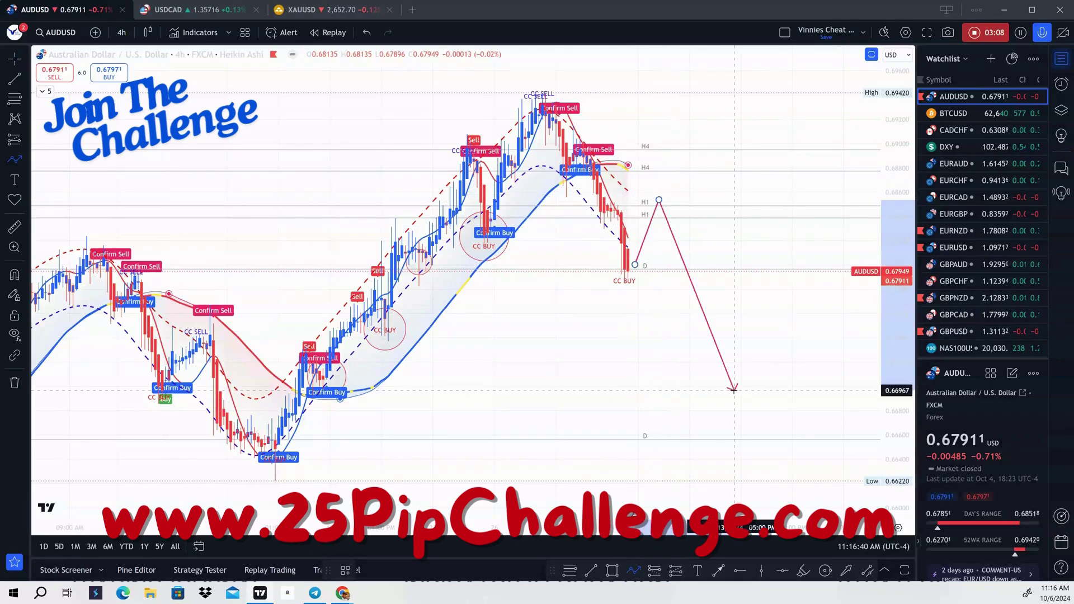
pyautogui.click(733, 390)
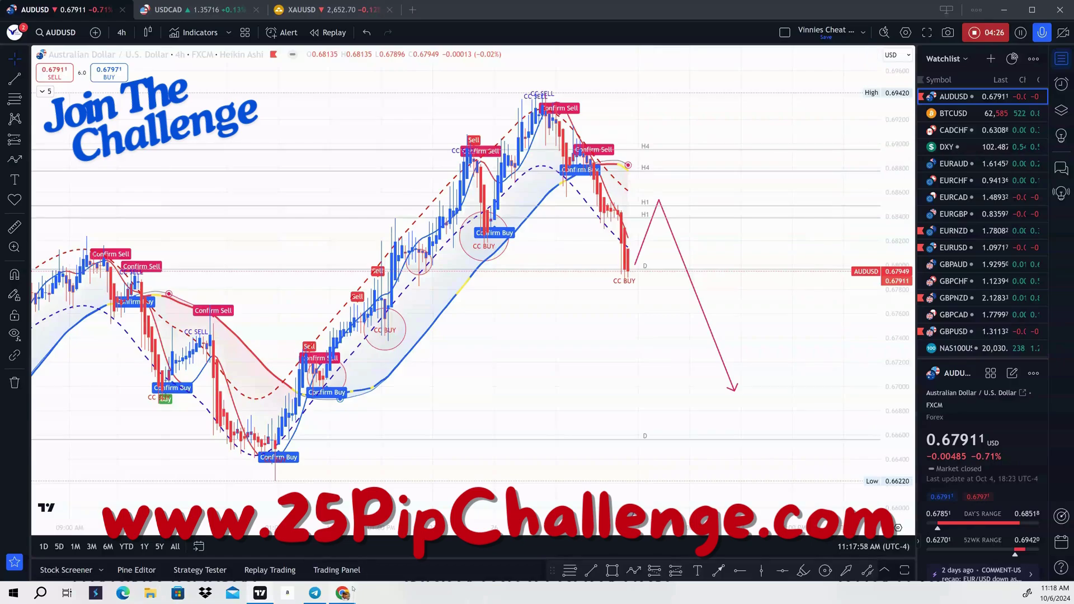
pyautogui.moveTo(350, 593)
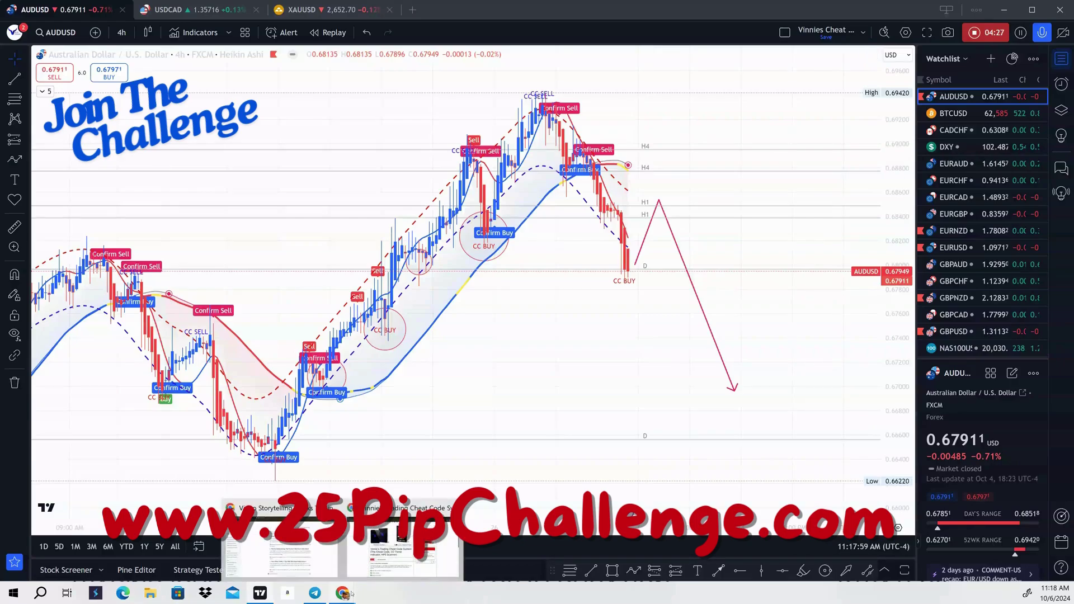
# - Browse the Never Pay For Signals Again site's Brokers, Training and Home pages
pyautogui.click(362, 554)
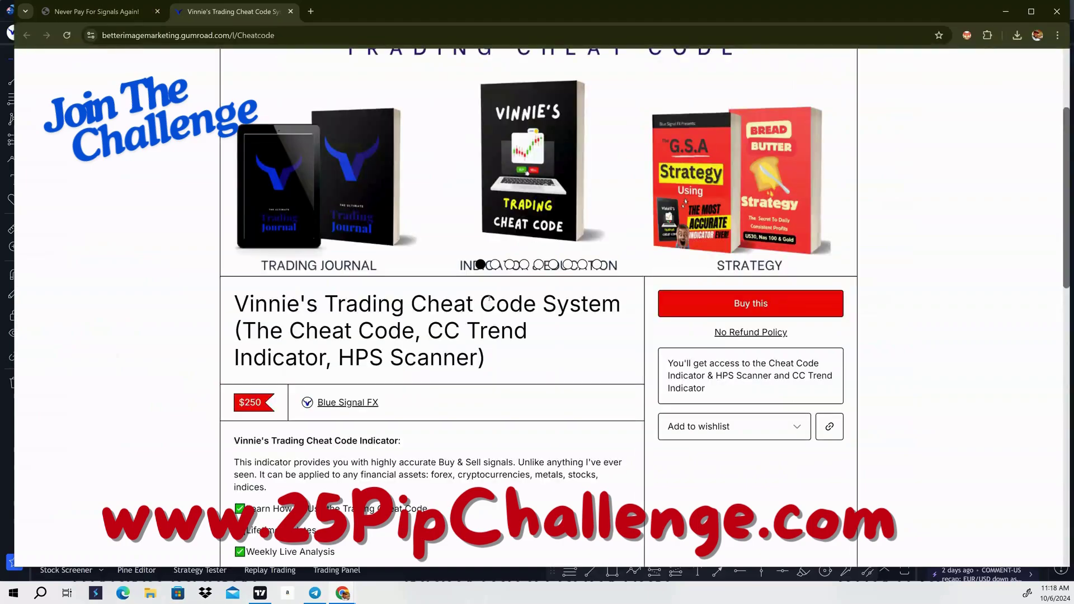
pyautogui.click(103, 12)
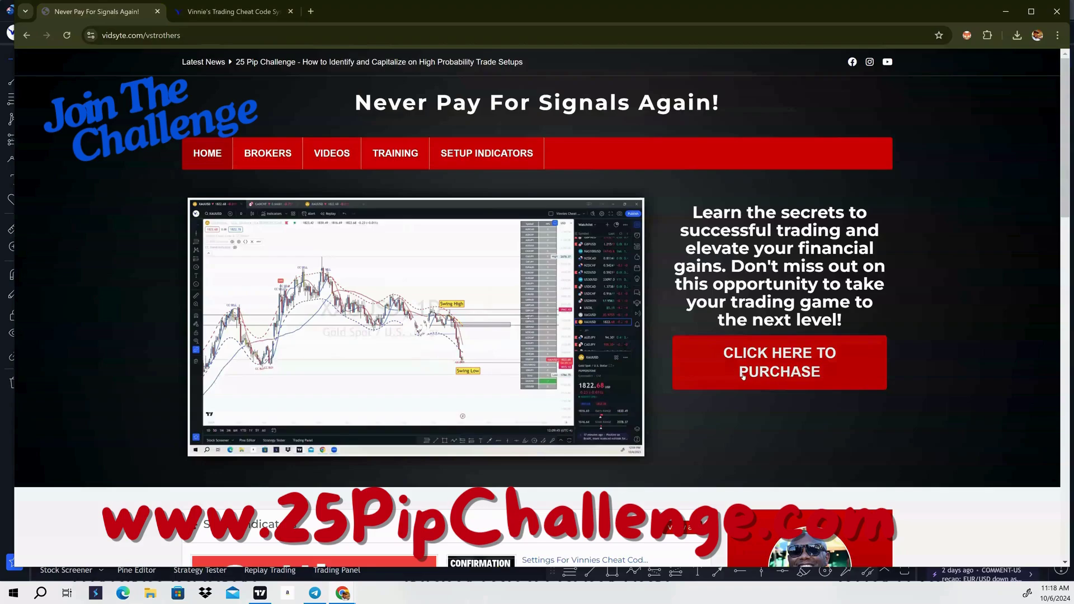
pyautogui.click(275, 162)
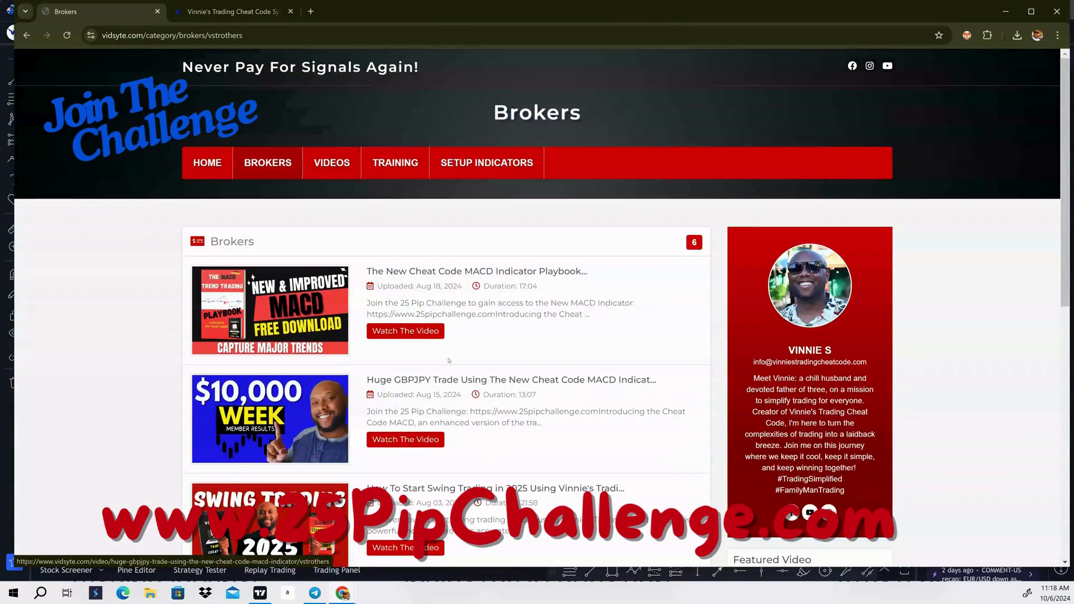
pyautogui.click(383, 163)
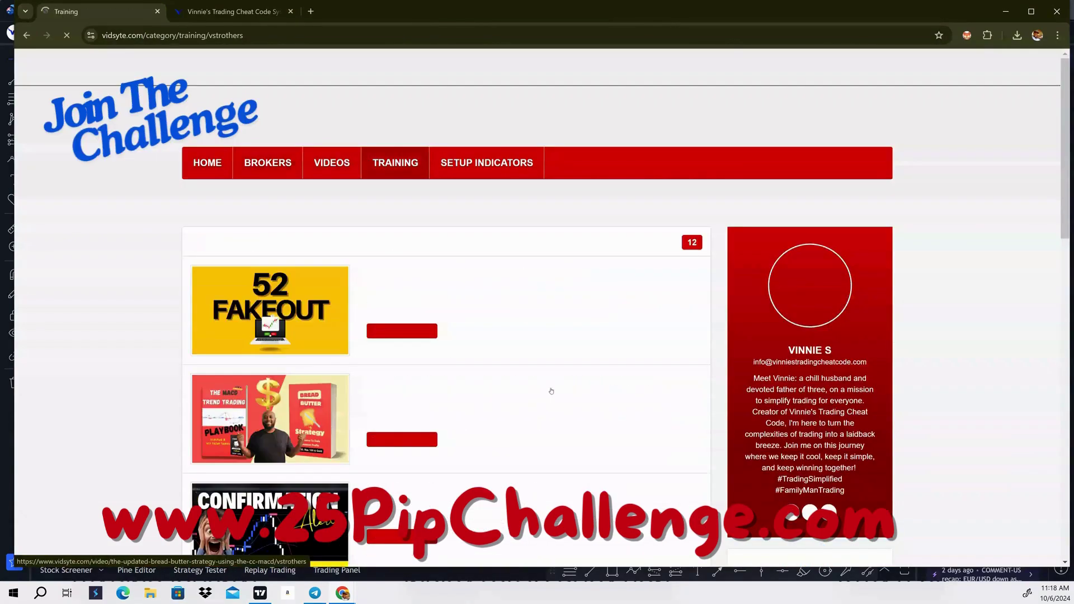
pyautogui.scroll(-4, 500, 437)
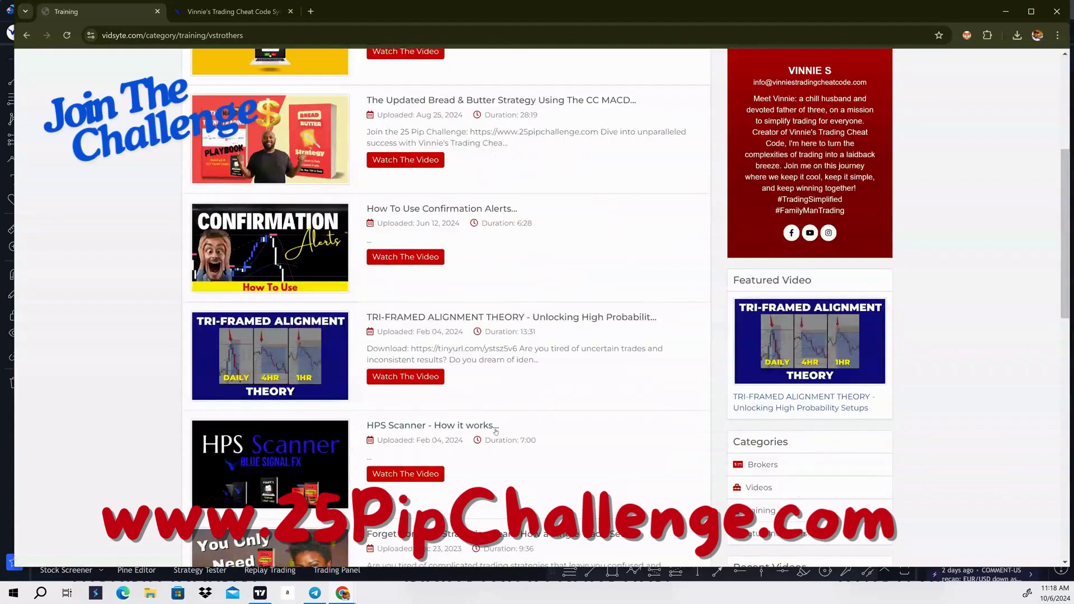
pyautogui.scroll(-1, 502, 439)
pyautogui.scroll(5, 502, 439)
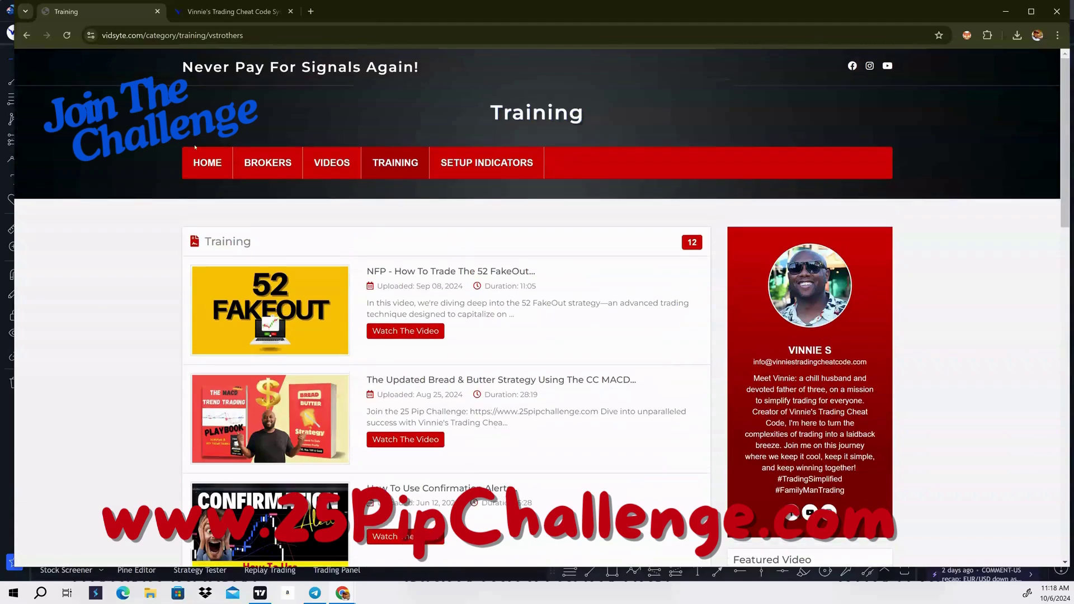
pyautogui.click(206, 167)
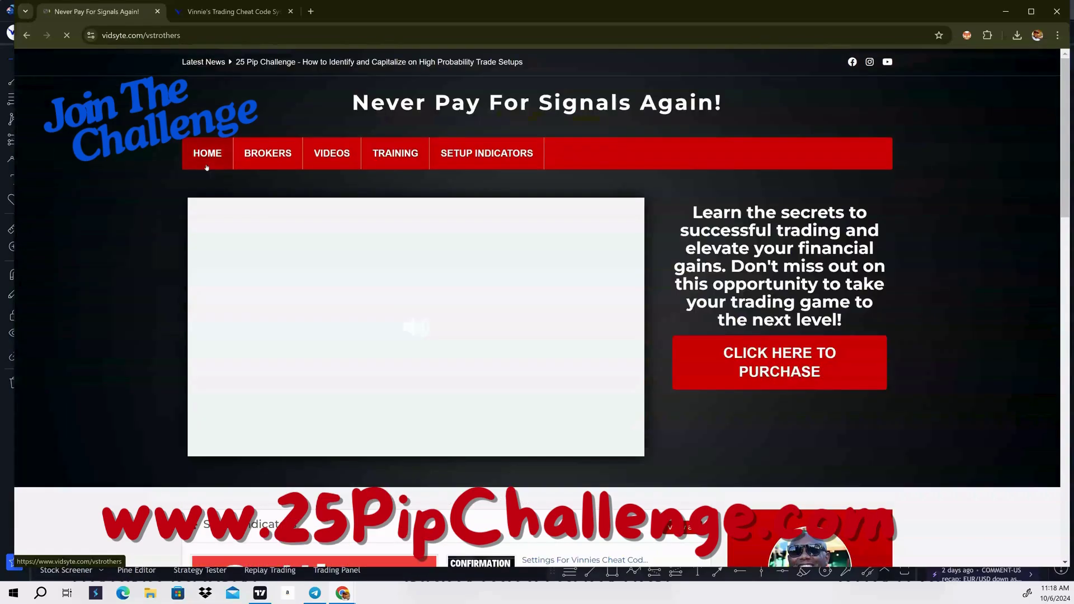
# - Review the $250 Trading Cheat Code System page on Gumroad, then minimize Chrome
pyautogui.click(234, 12)
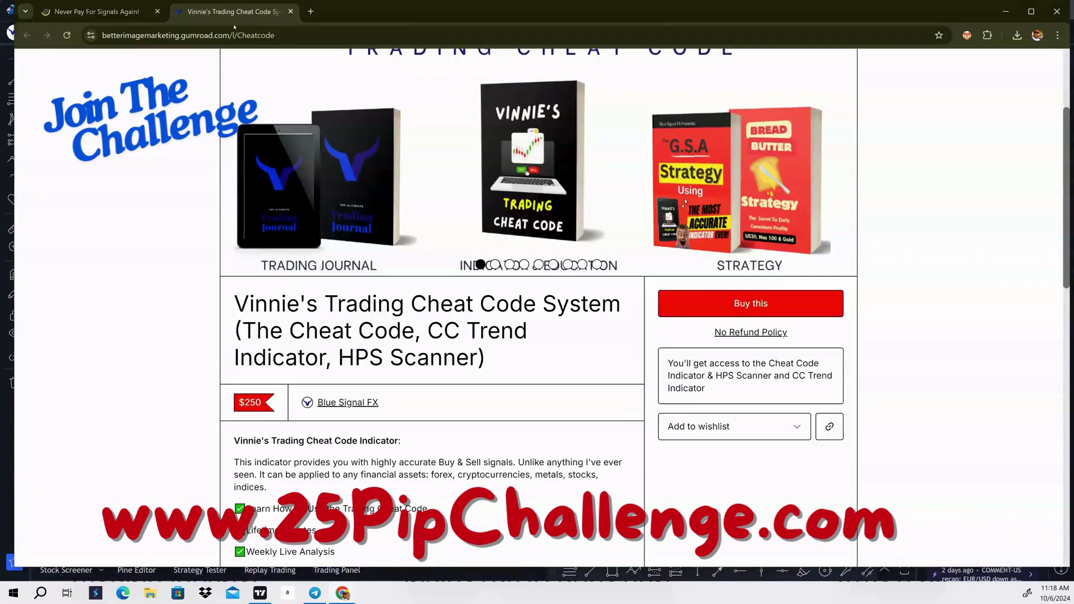
pyautogui.scroll(3, 227, 376)
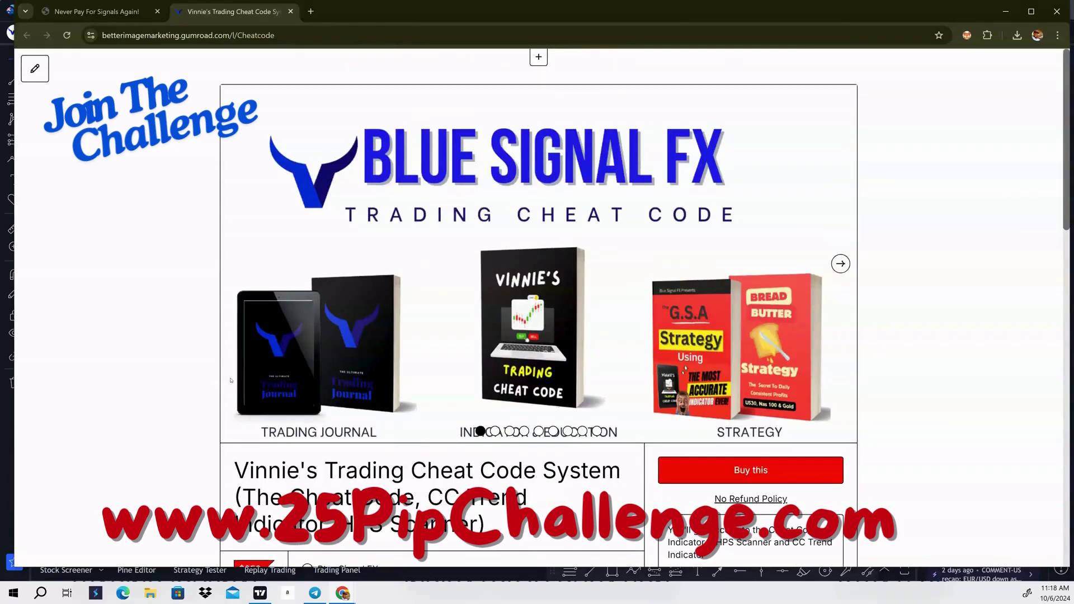
pyautogui.scroll(-4, 231, 379)
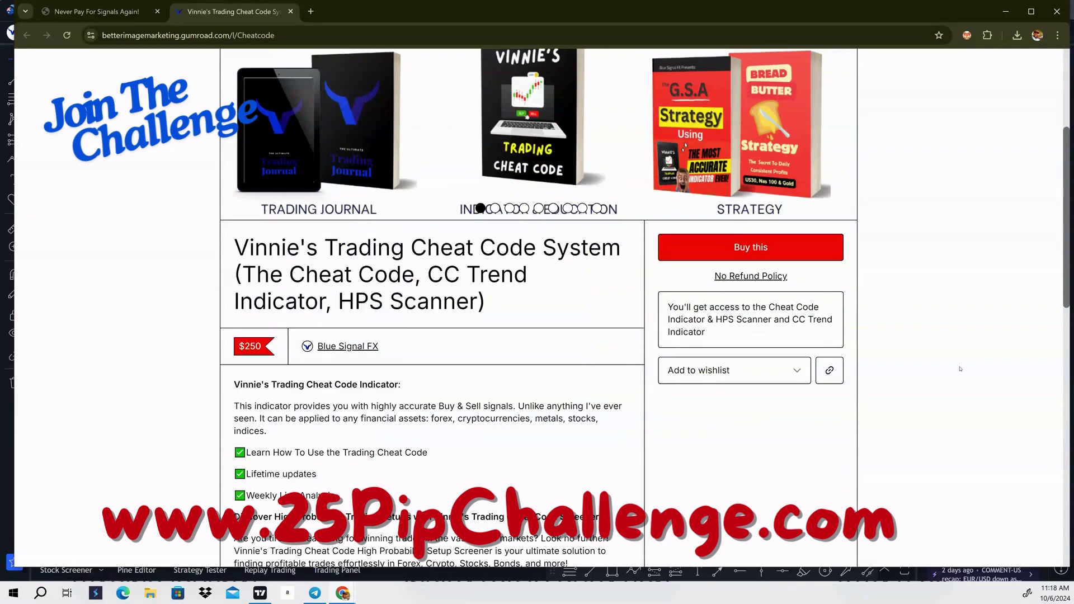
pyautogui.scroll(-9, 892, 420)
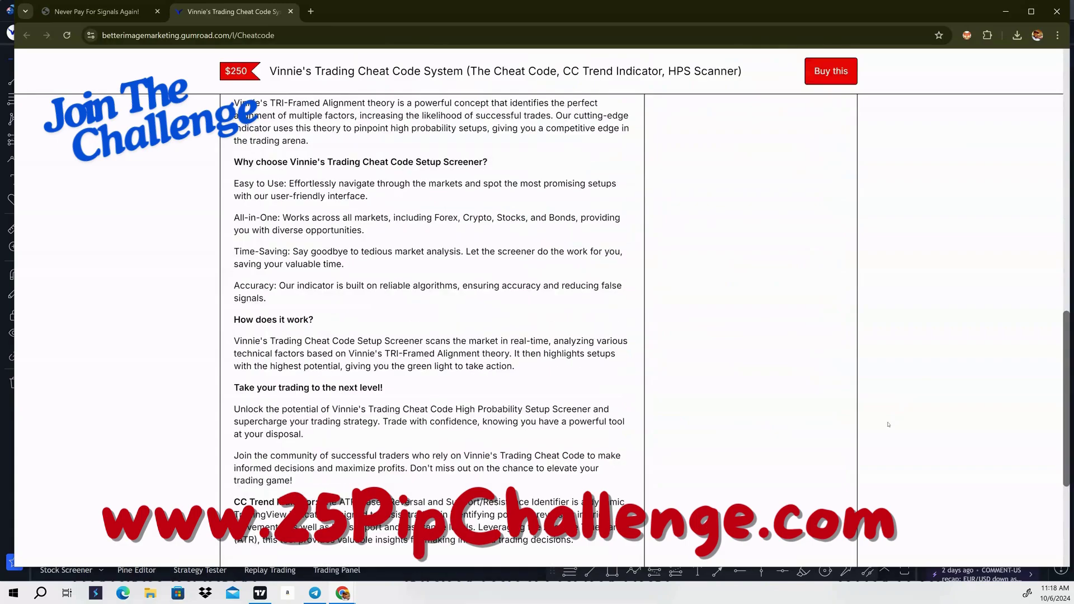
pyautogui.scroll(5, 814, 499)
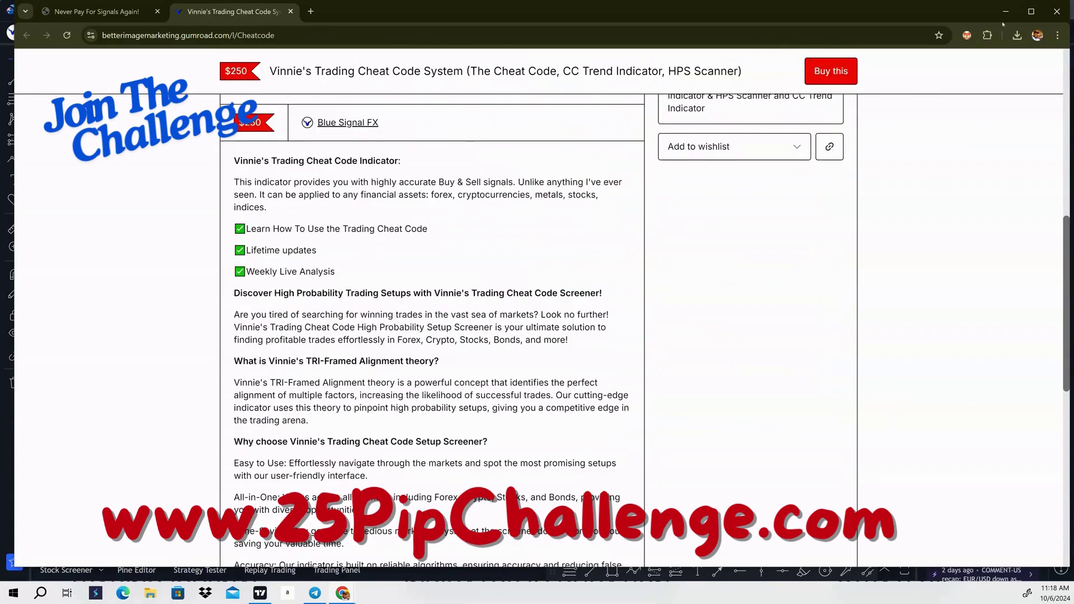
pyautogui.click(1004, 11)
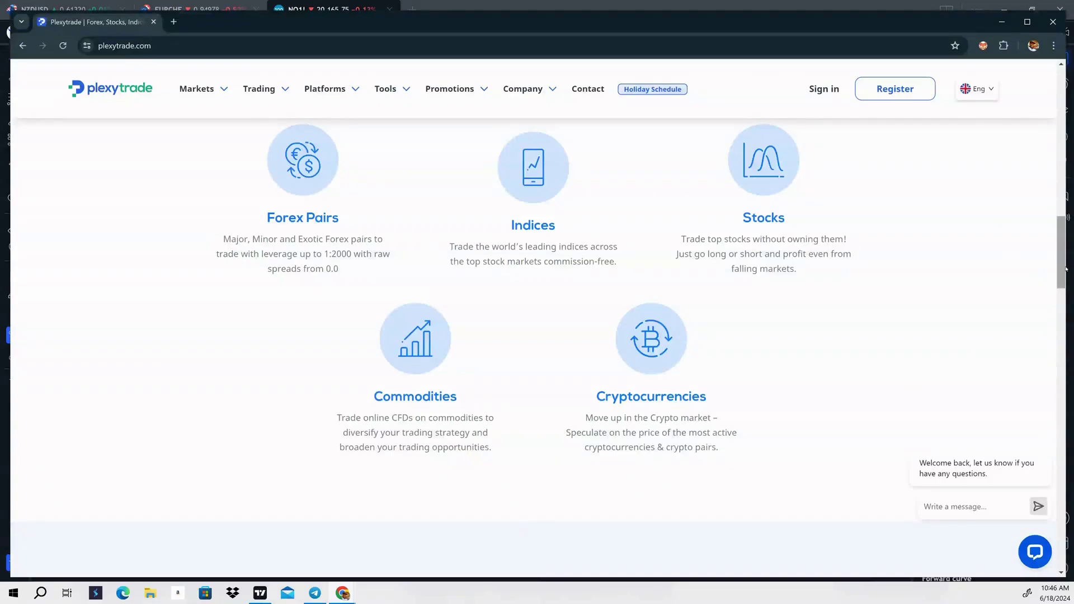
# - Drag the scrollbar to bring the plexytrade.com home page back to the top
pyautogui.moveTo(1061, 270); pyautogui.dragTo(1045, 87)
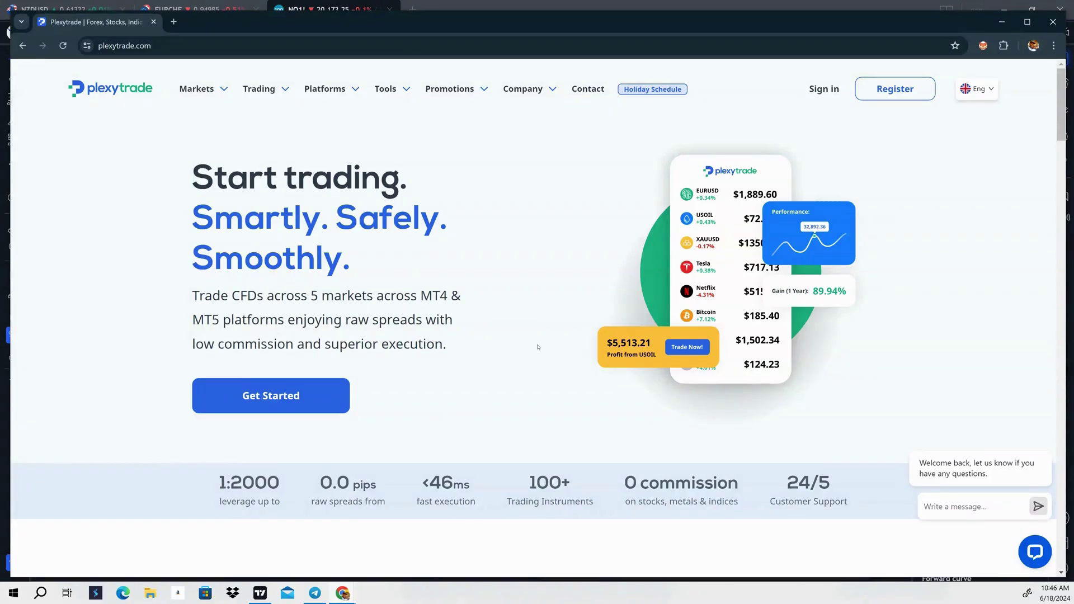
# - Scroll down to the Micro, Silver, Gold Raw and Platinum VIP account cards ($50 to $10,000 deposits)
pyautogui.scroll(-10, 541, 281)
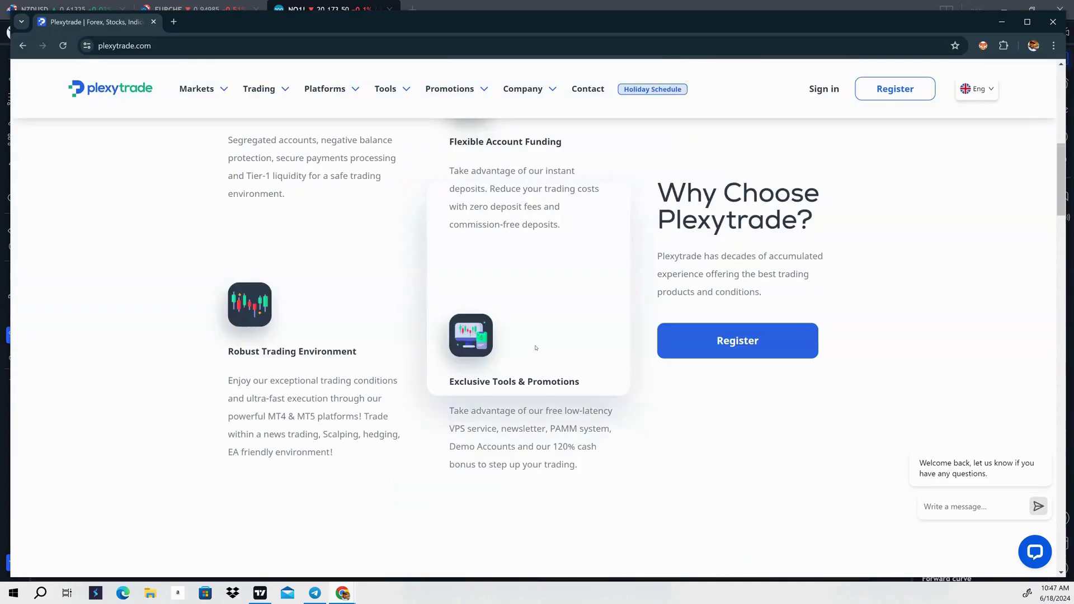
pyautogui.scroll(-10, 536, 348)
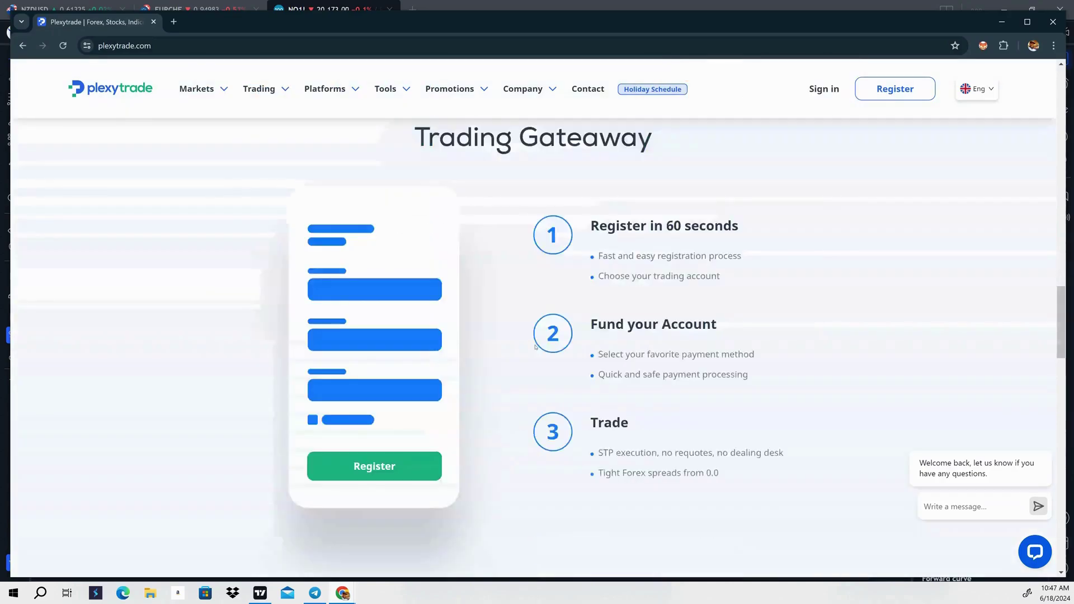
pyautogui.scroll(-10, 535, 347)
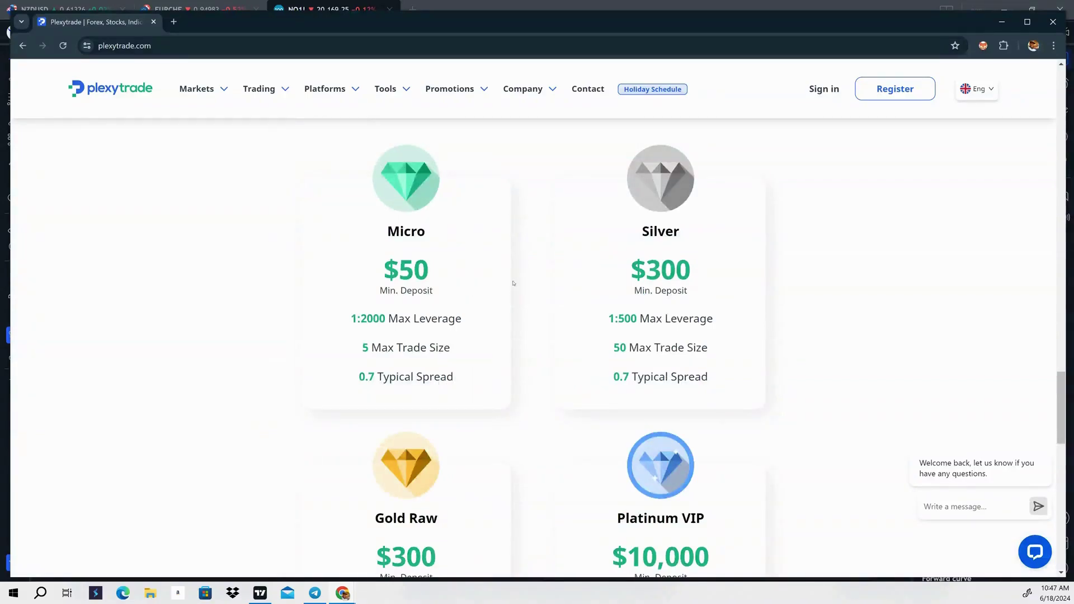
pyautogui.scroll(-4, 708, 273)
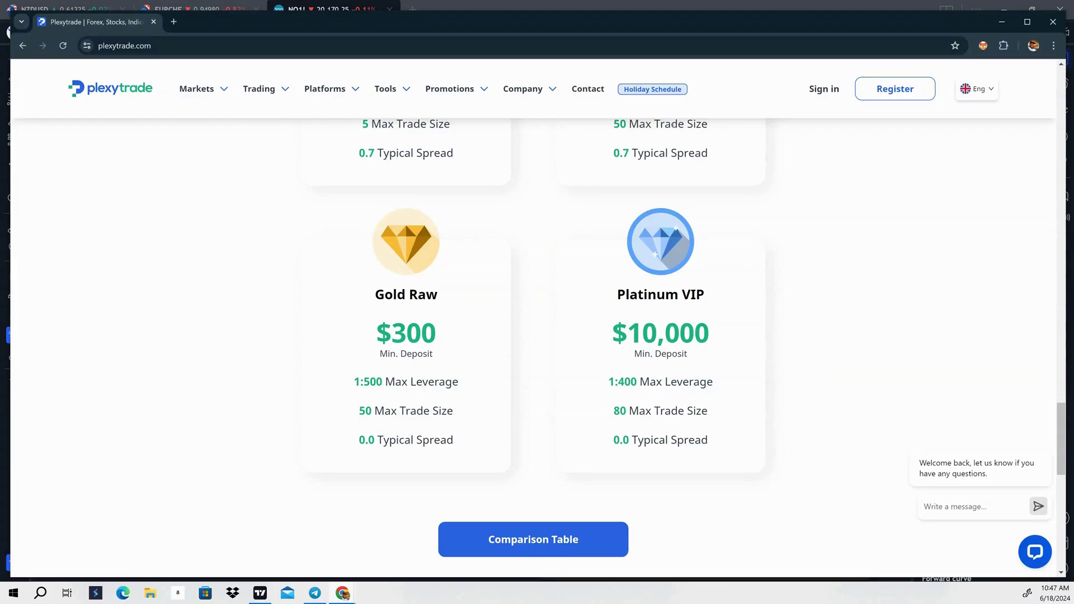
pyautogui.click(315, 593)
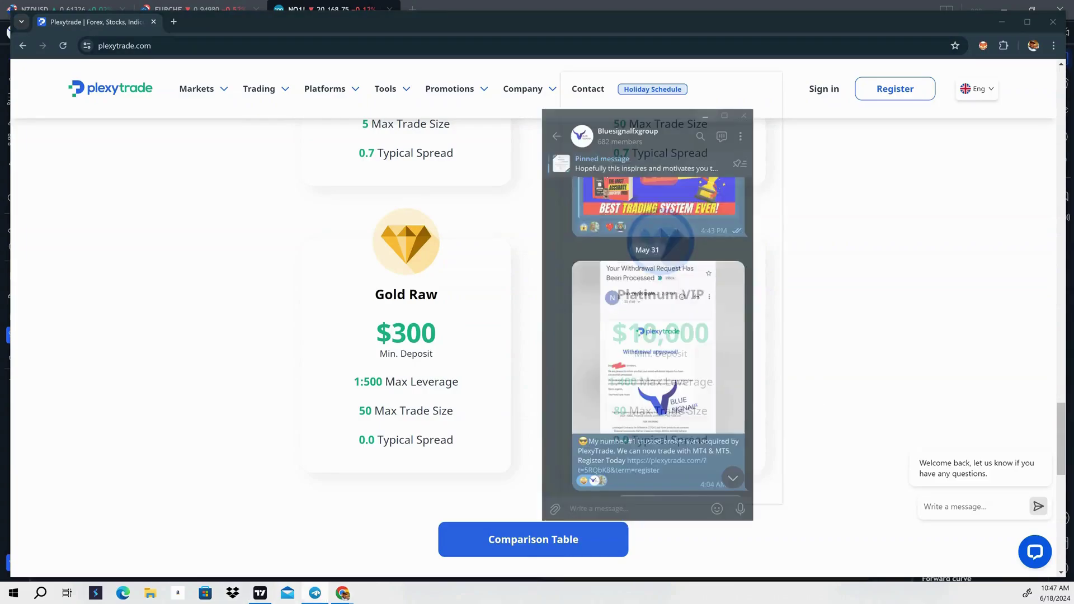
pyautogui.click(728, 360)
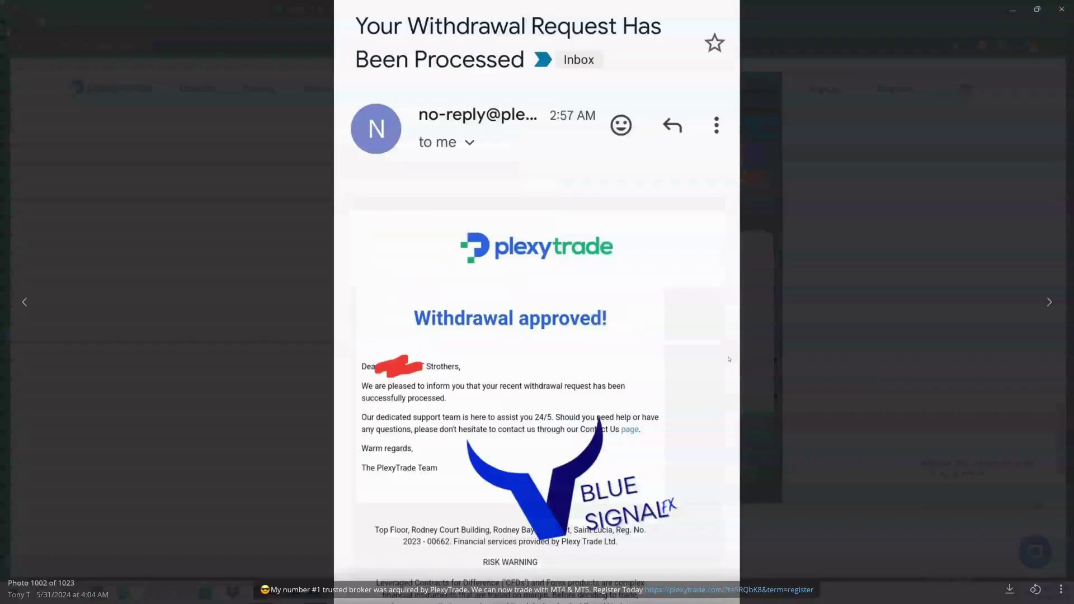
pyautogui.click(836, 266)
pyautogui.scroll(-10, 682, 308)
pyautogui.scroll(-10, 674, 364)
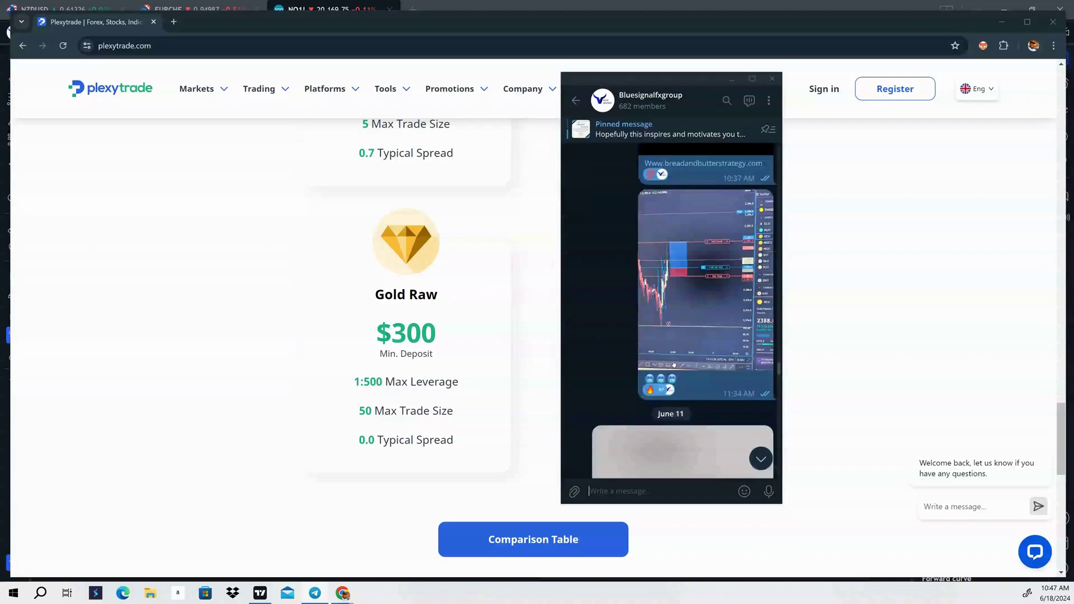
pyautogui.scroll(-10, 674, 364)
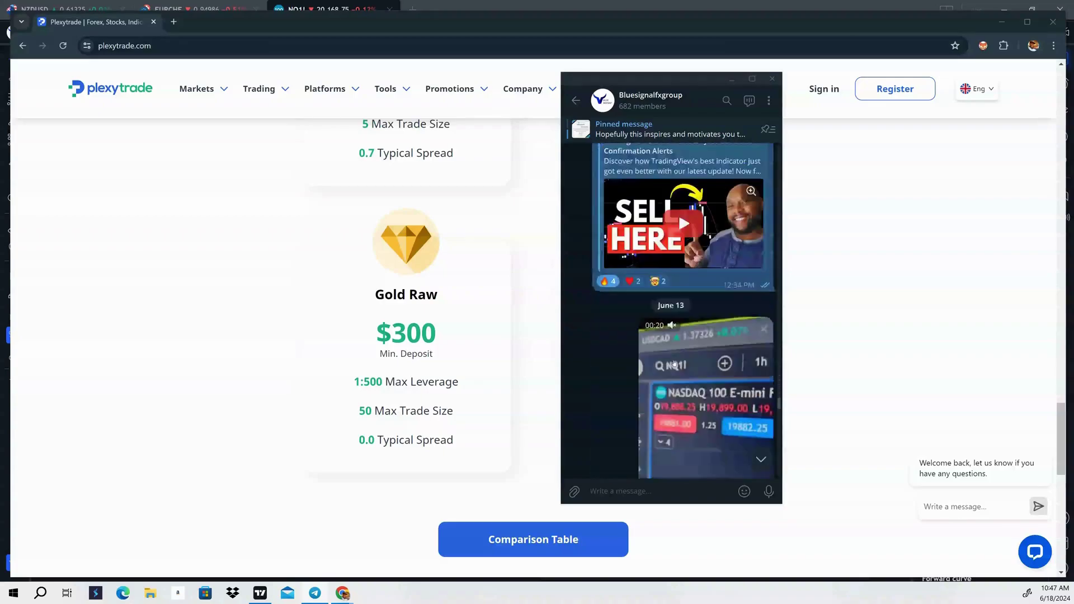
pyautogui.scroll(-10, 674, 364)
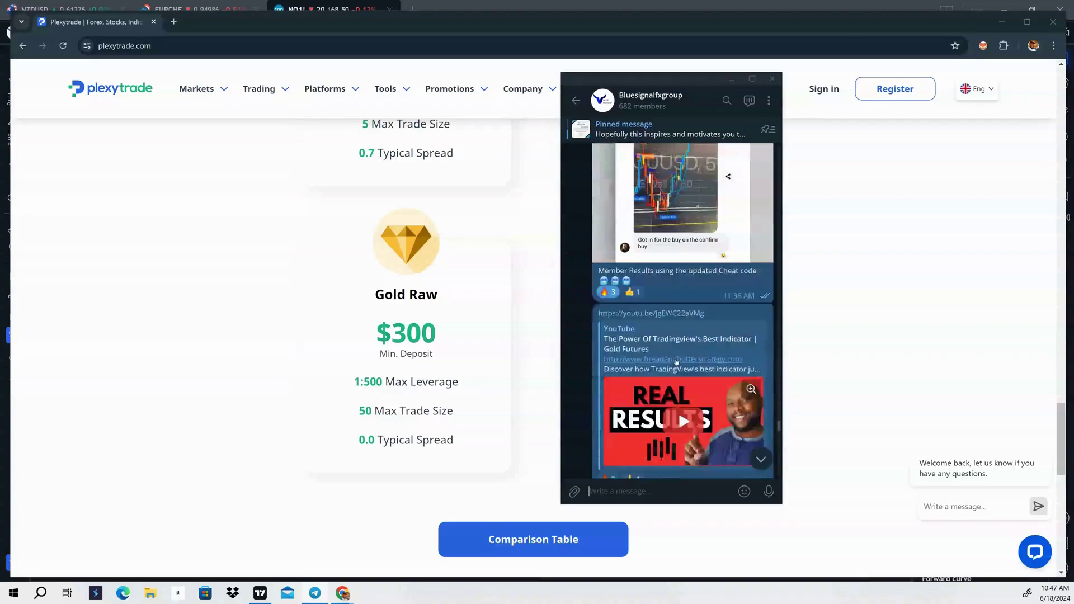
pyautogui.scroll(-4, 676, 362)
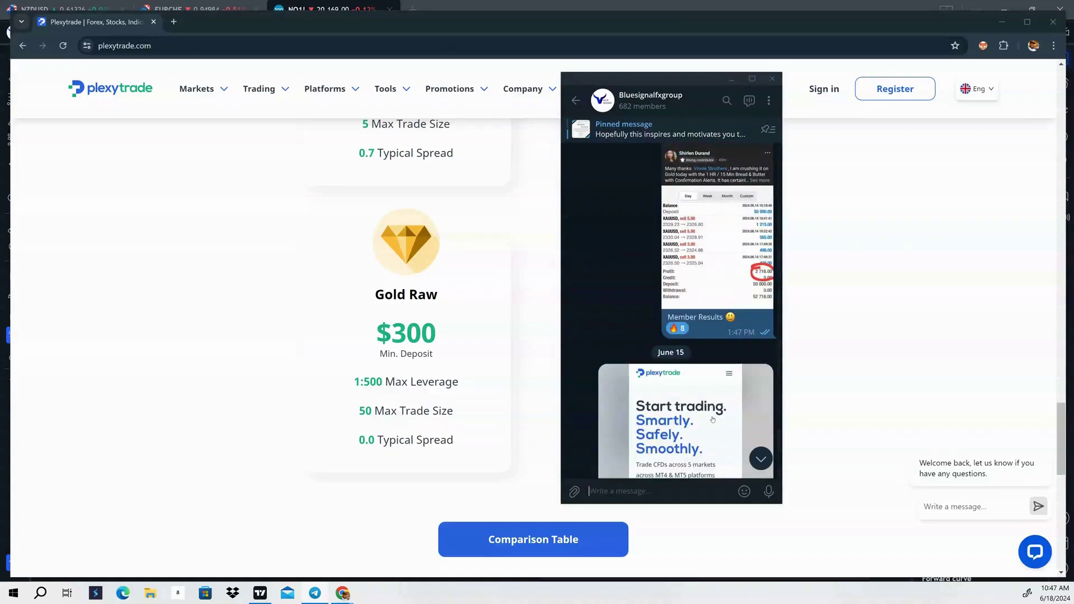
pyautogui.scroll(-10, 679, 361)
pyautogui.scroll(-10, 697, 382)
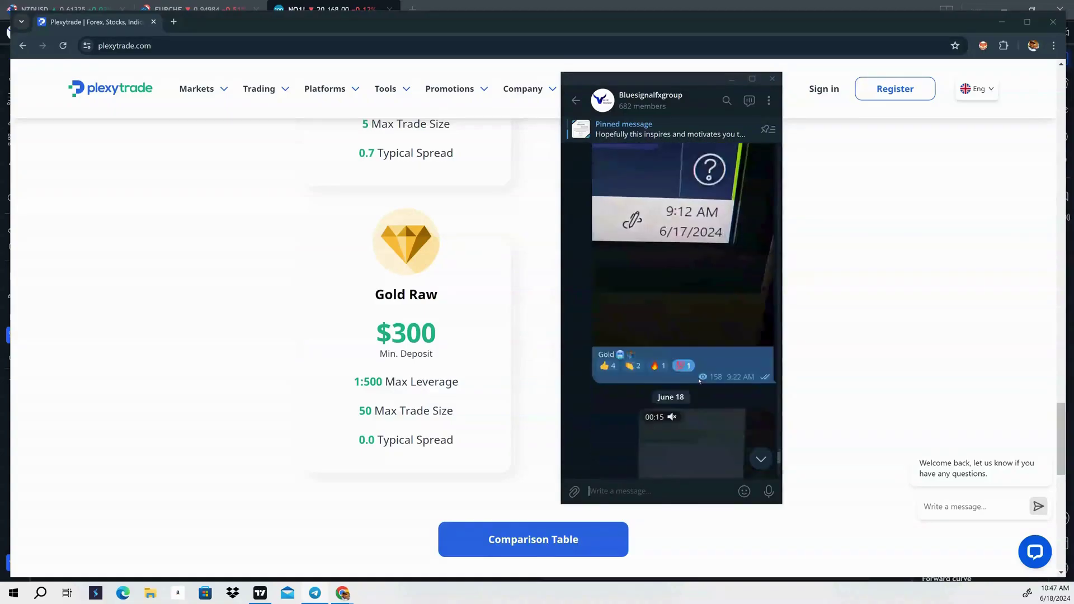
pyautogui.scroll(15, 698, 380)
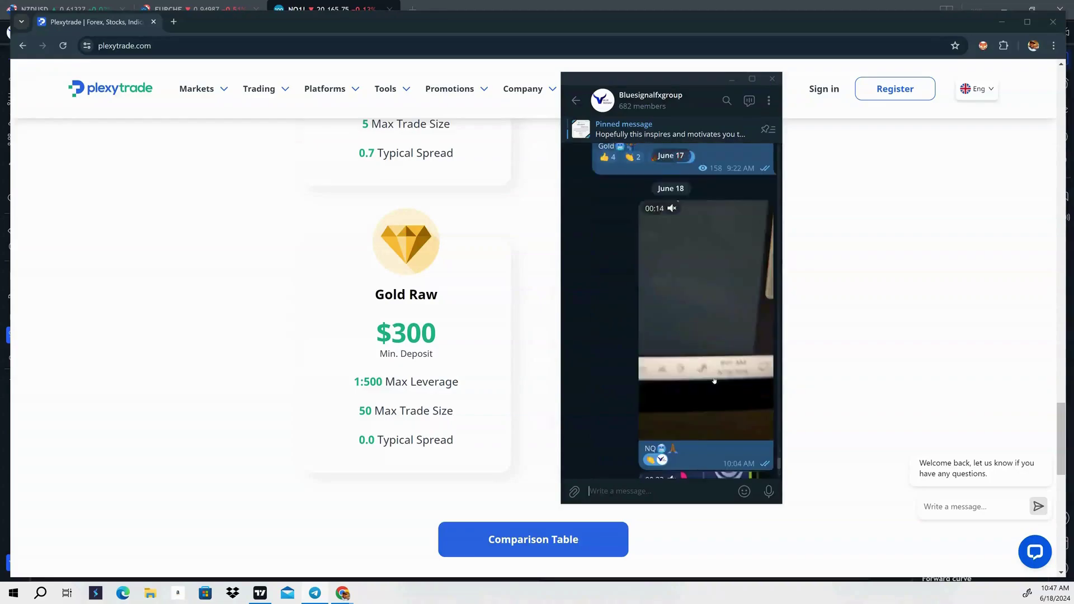
pyautogui.scroll(15, 713, 380)
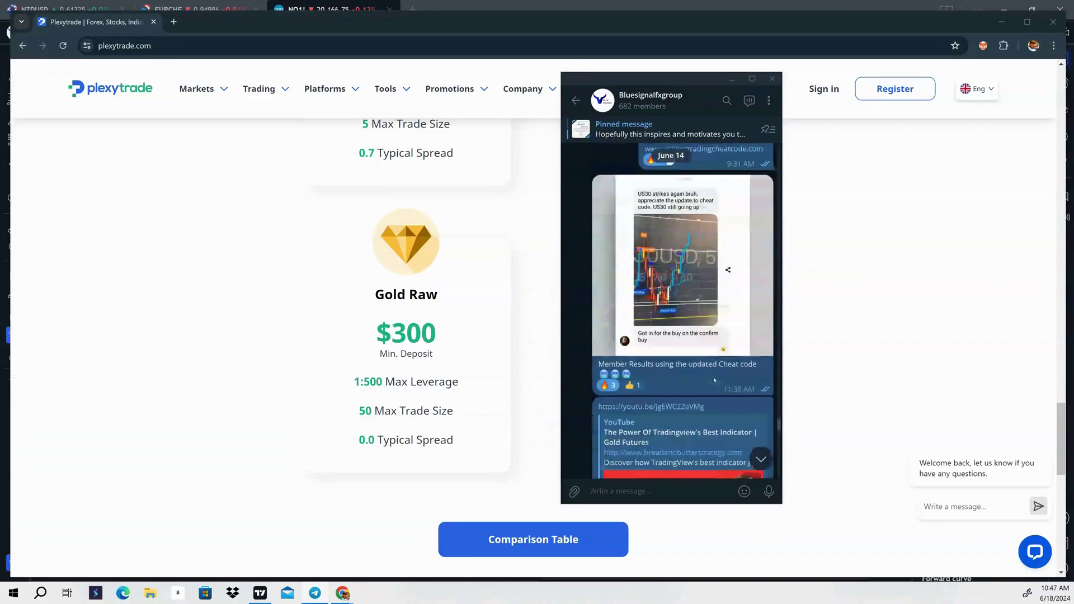
pyautogui.scroll(15, 691, 377)
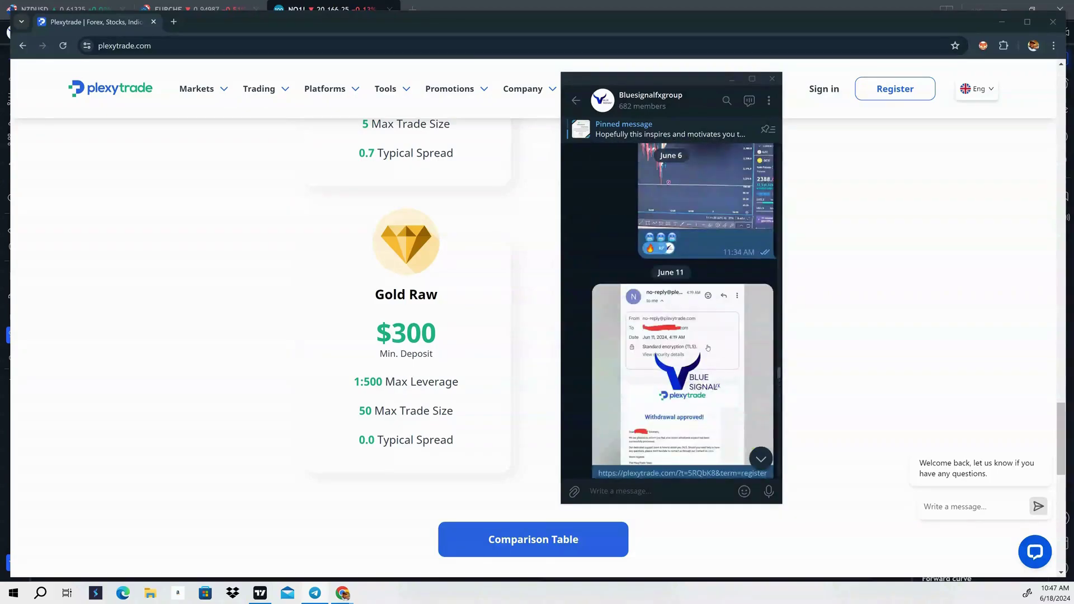
pyautogui.click(692, 377)
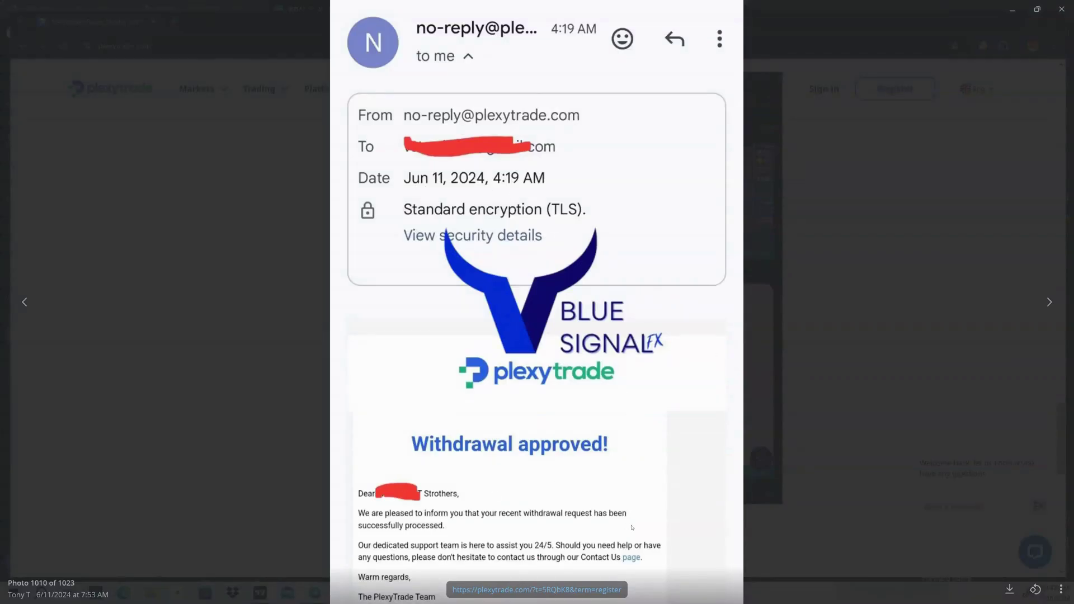
pyautogui.click(849, 288)
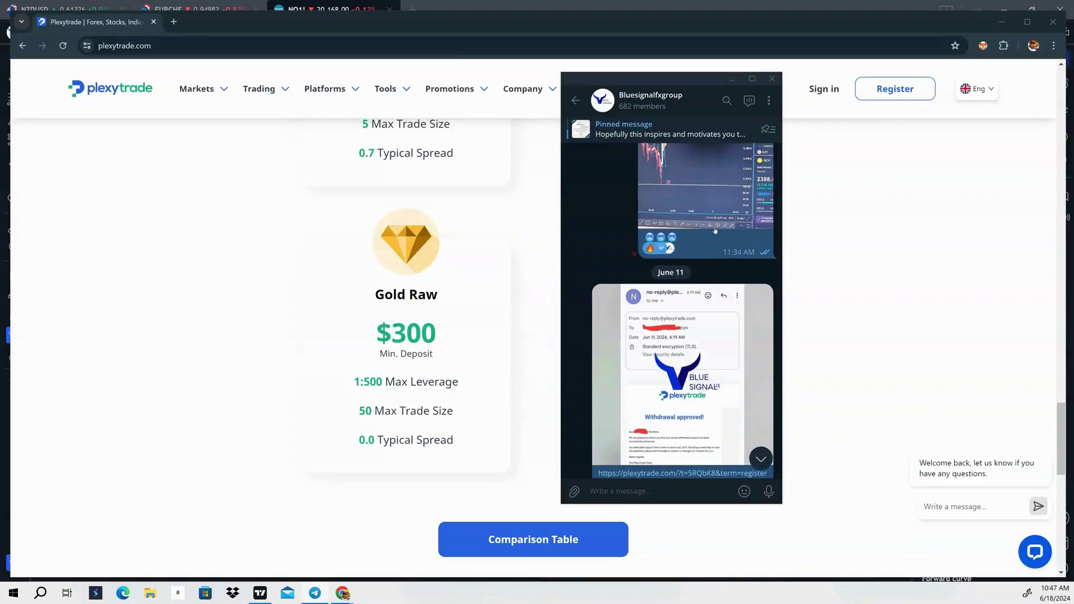
pyautogui.click(732, 81)
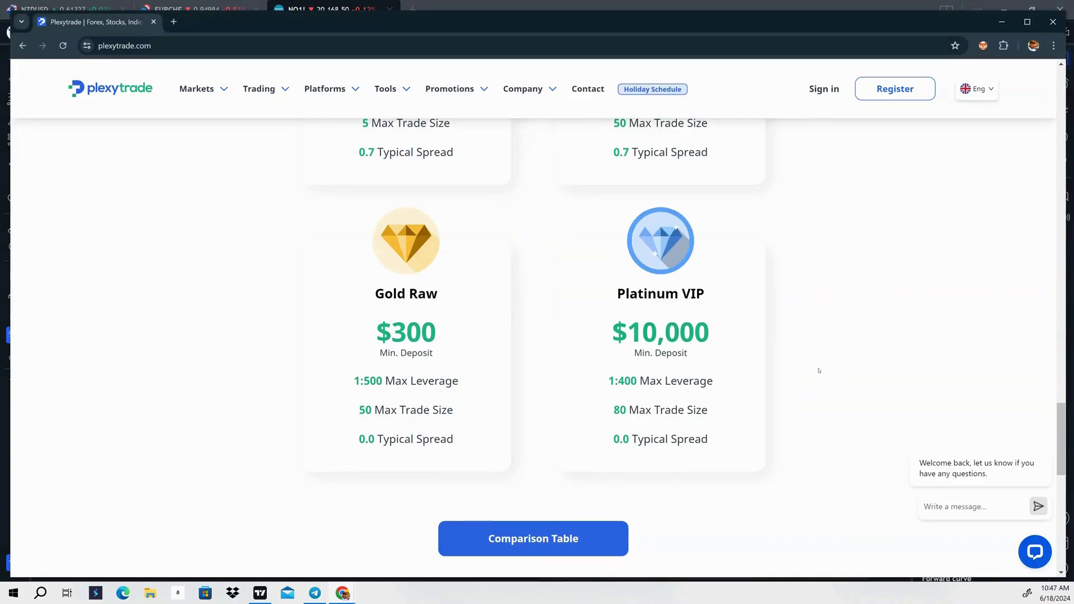
pyautogui.scroll(-5, 820, 368)
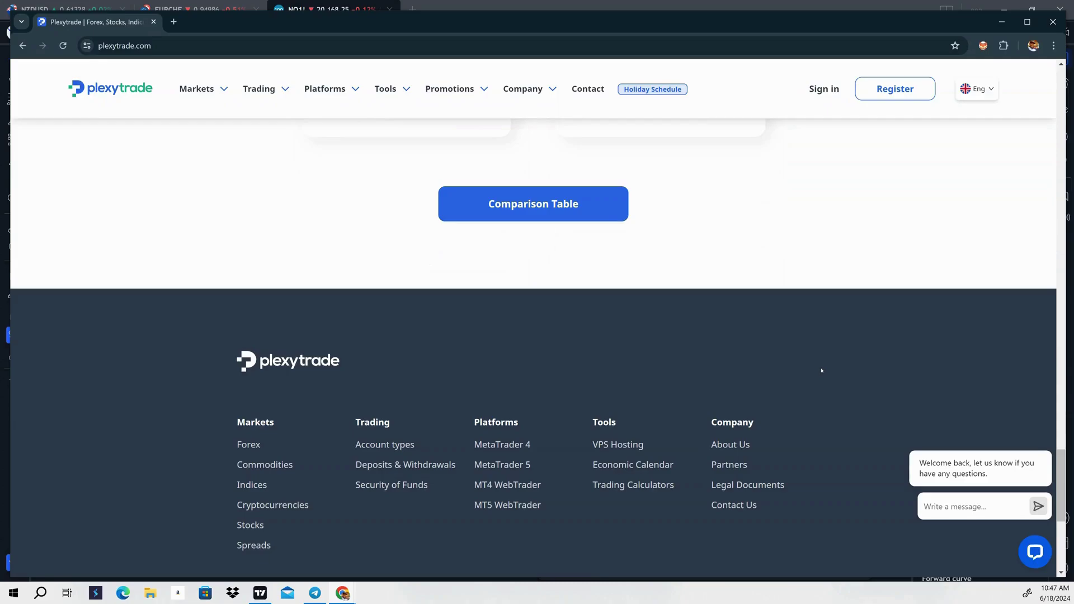
pyautogui.scroll(10, 821, 371)
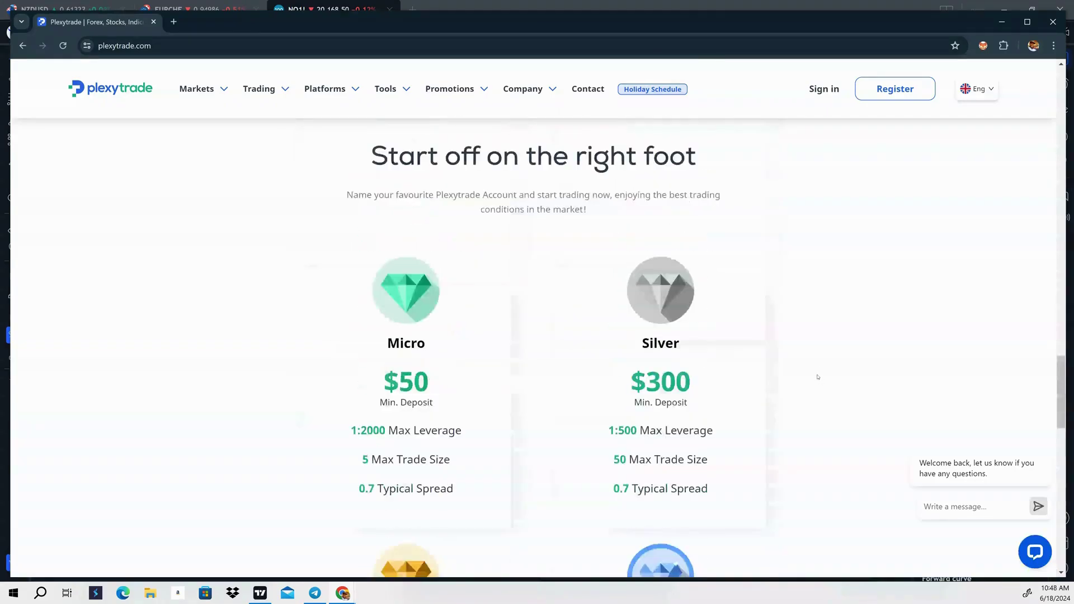